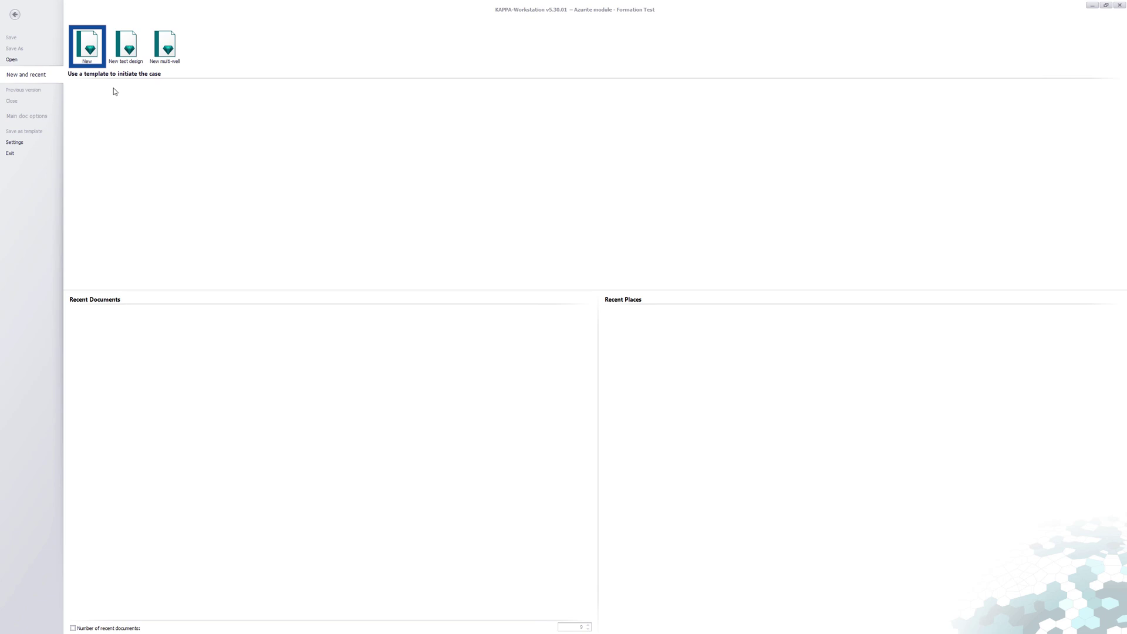
# Create a new untitled Formation Test document with default main options and Run 1
pyautogui.click(94, 61)
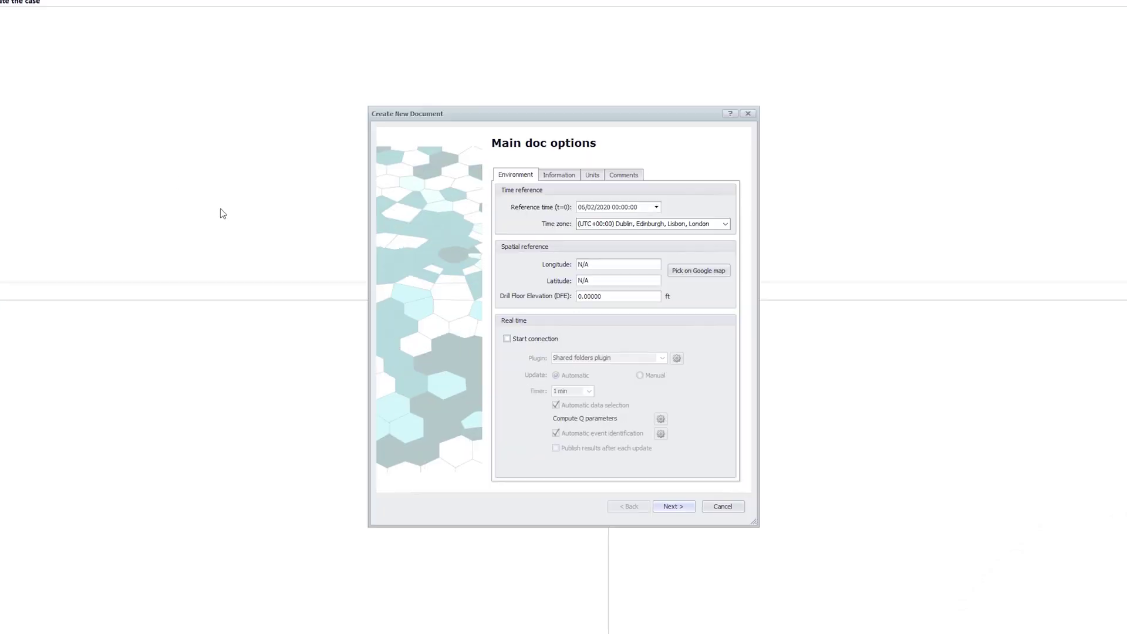
pyautogui.click(694, 513)
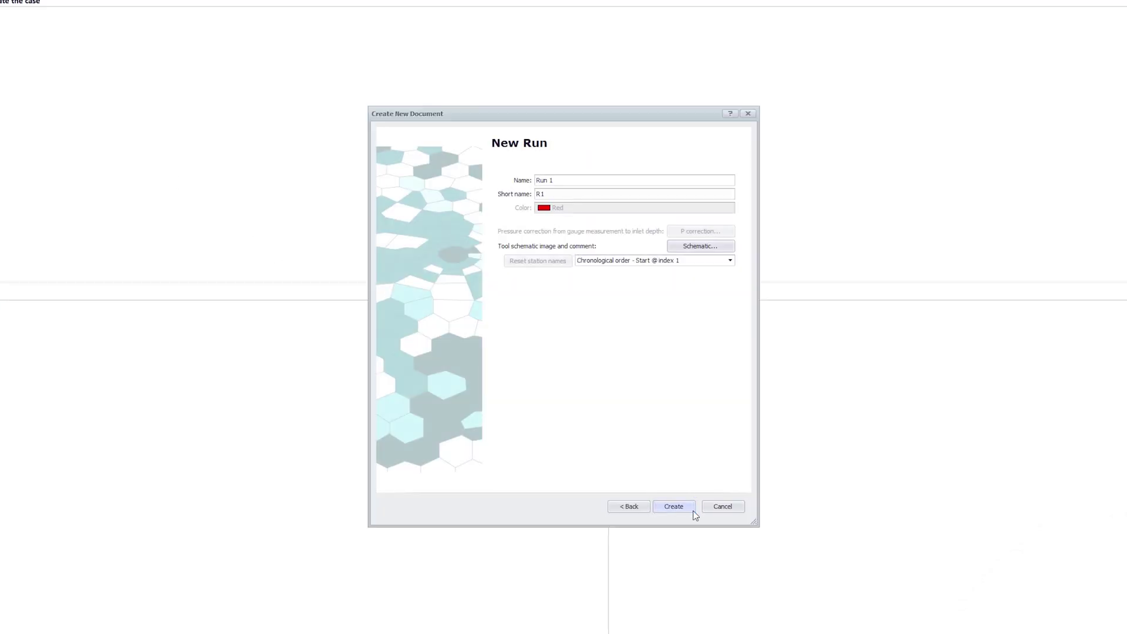
pyautogui.click(693, 512)
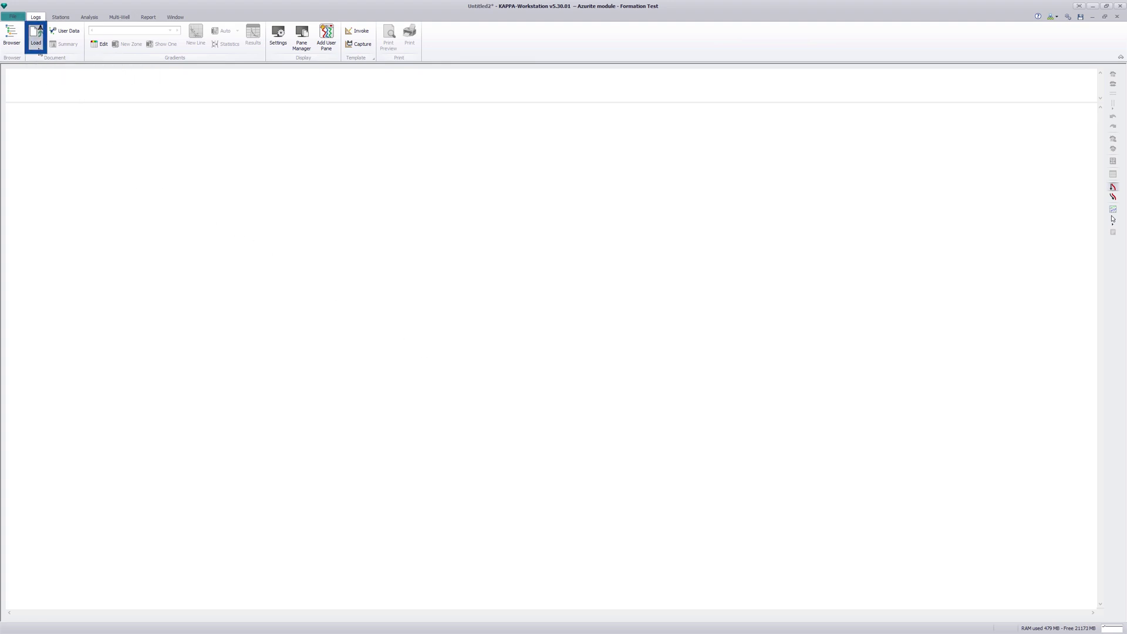
# Load the LAS station files MDT_OFA_071LTP.las through MDT_OFA_092LTP.las into the document
pyautogui.click(37, 41)
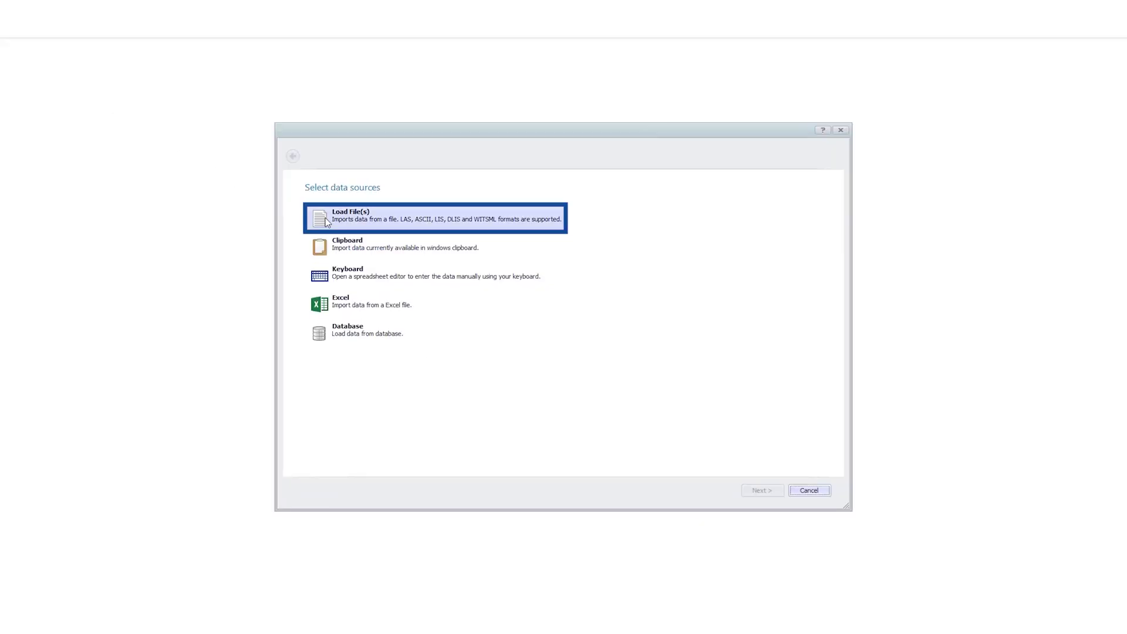
pyautogui.click(327, 222)
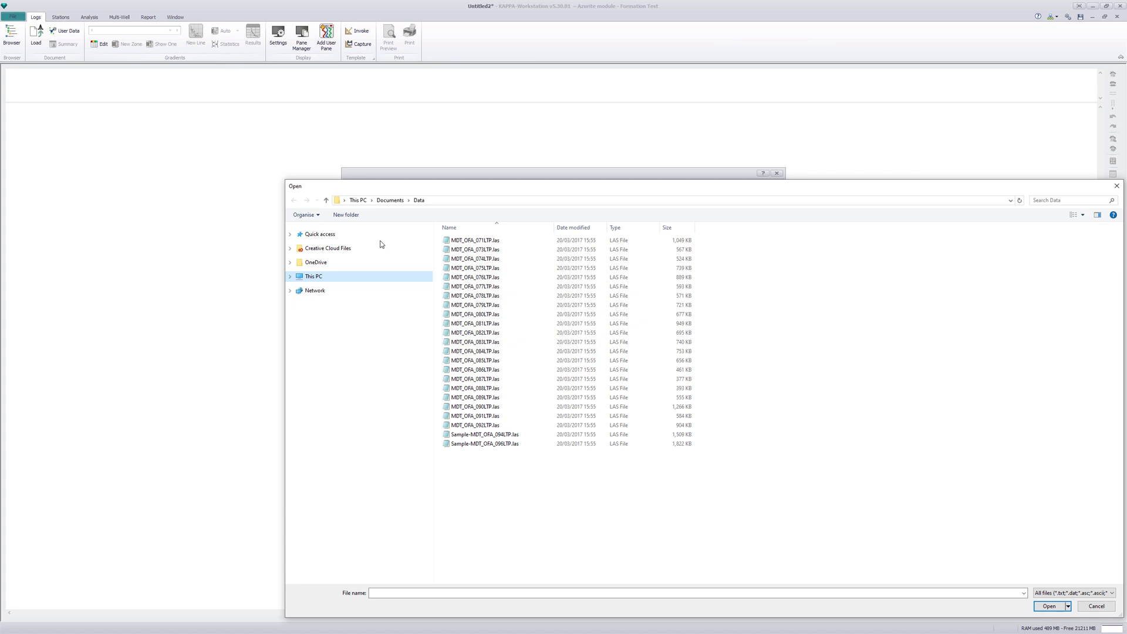
pyautogui.click(472, 241)
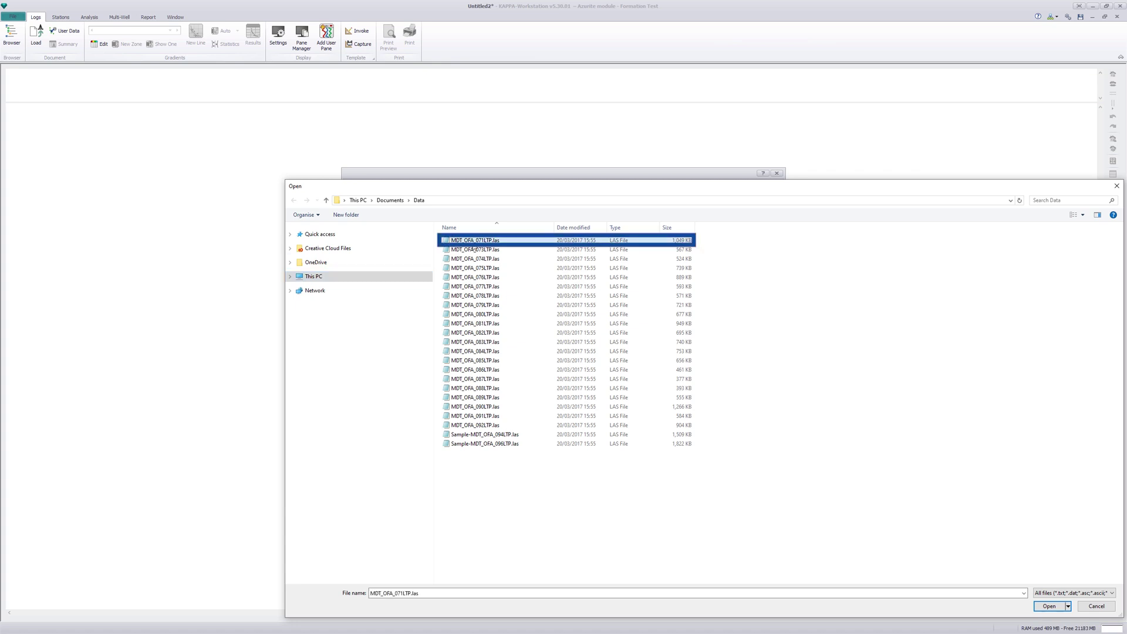
pyautogui.keyDown('shift'); pyautogui.click(471, 425); pyautogui.keyUp('shift')
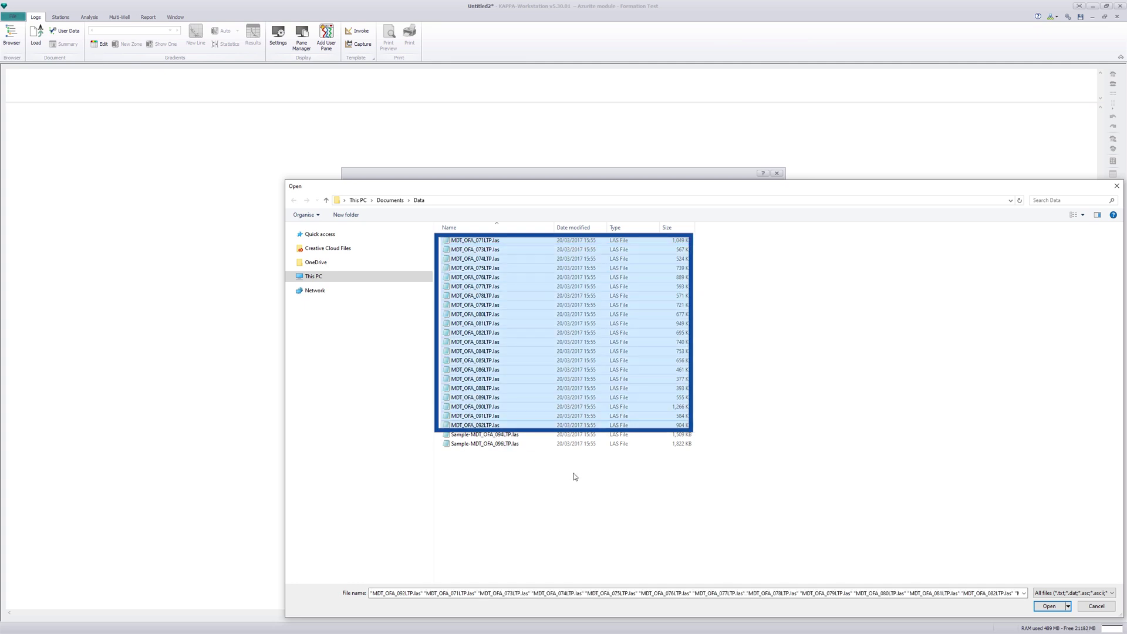
pyautogui.click(1038, 607)
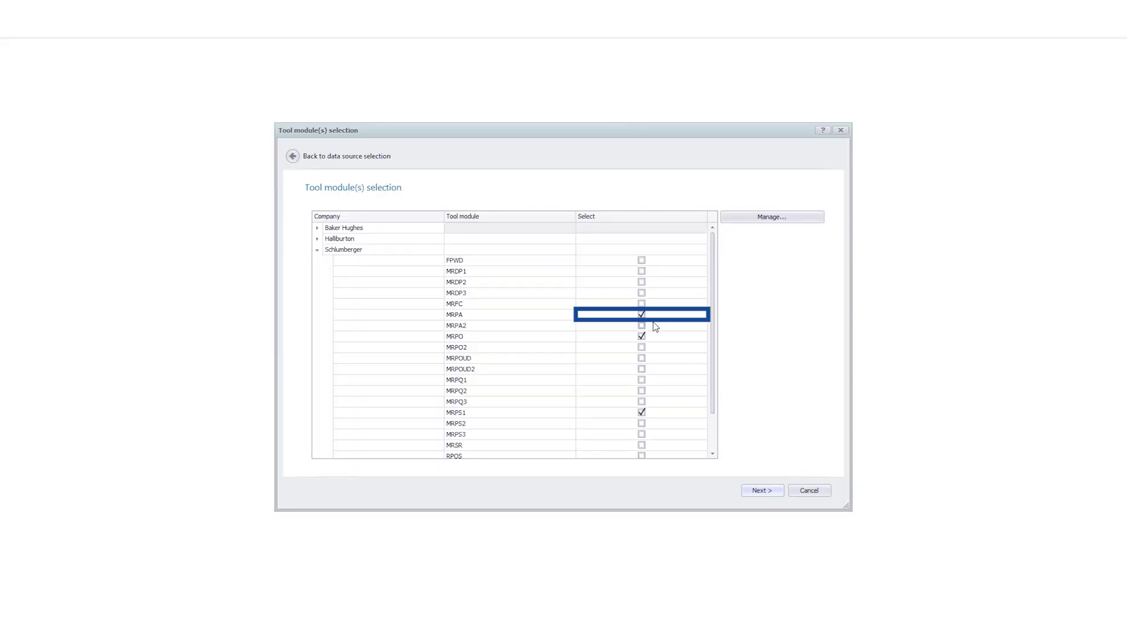
# Keep only the MRPS1 module, skip the undefined mnemonics, and reach Reference tools
pyautogui.click(641, 315)
pyautogui.click(642, 336)
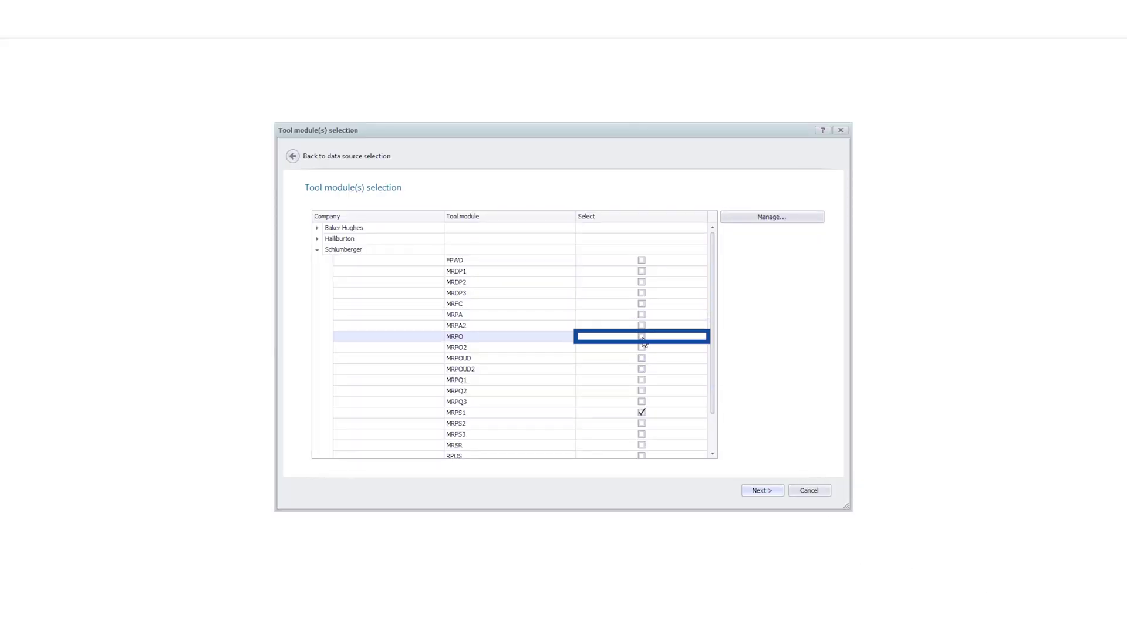
pyautogui.click(765, 495)
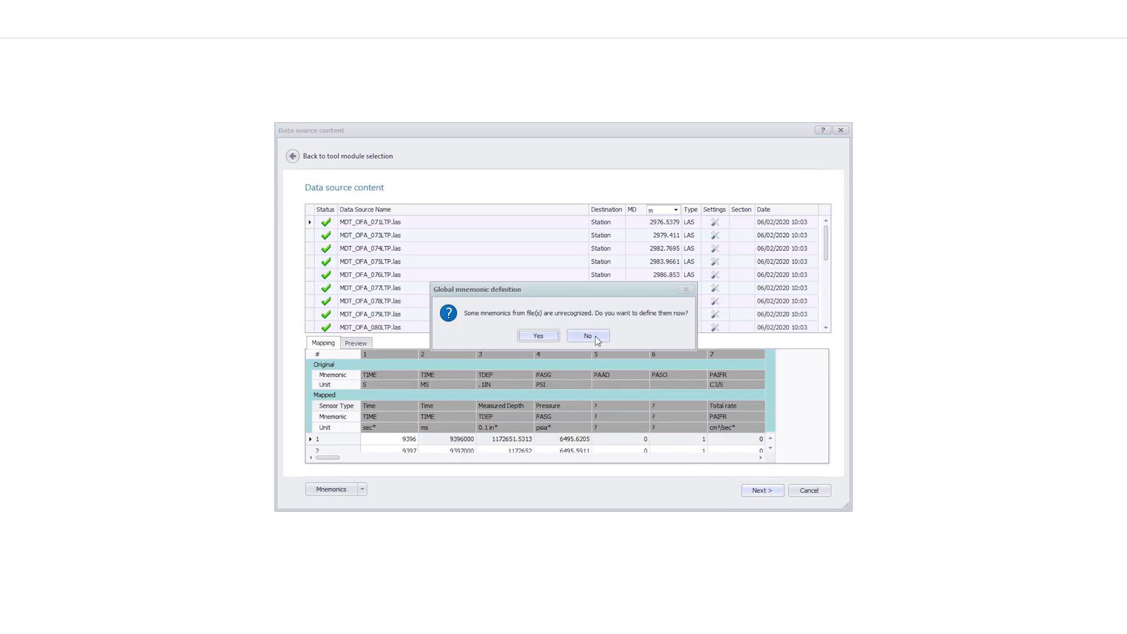
pyautogui.click(588, 335)
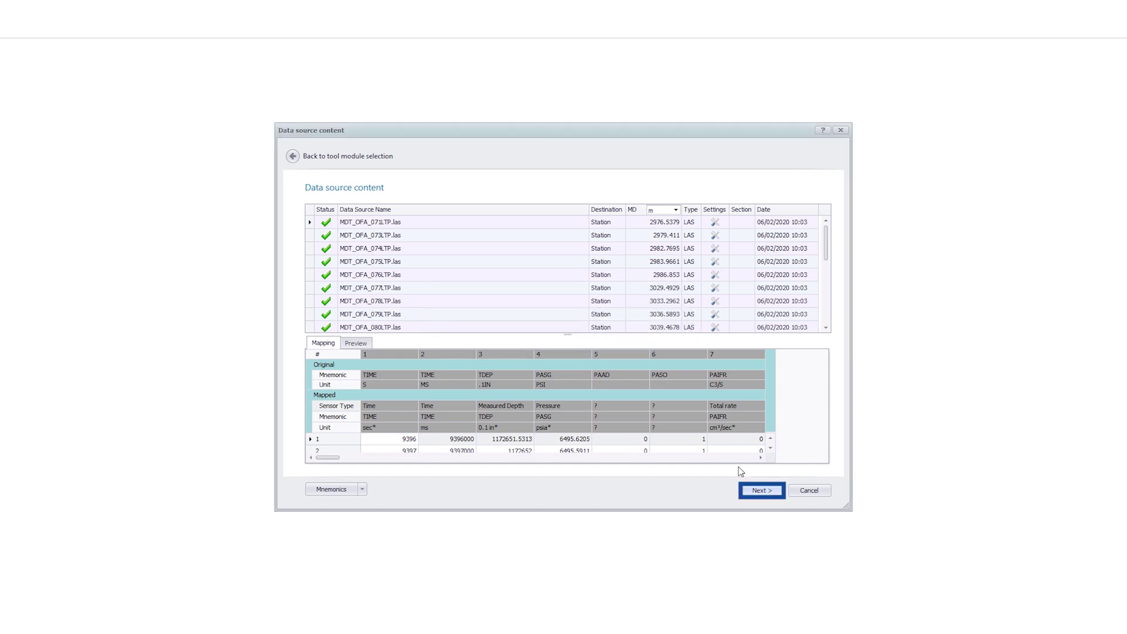
pyautogui.click(762, 491)
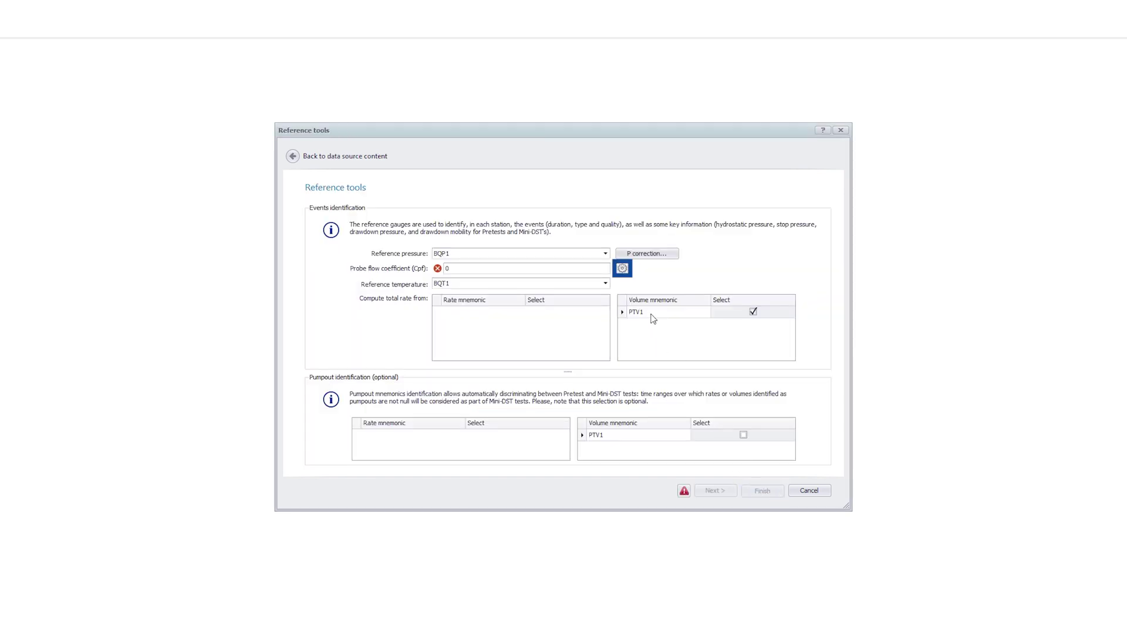
# Compute the probe flow coefficient from the MDT single probe with rw 4.25 in, then finish importing
pyautogui.click(622, 269)
pyautogui.click(524, 298)
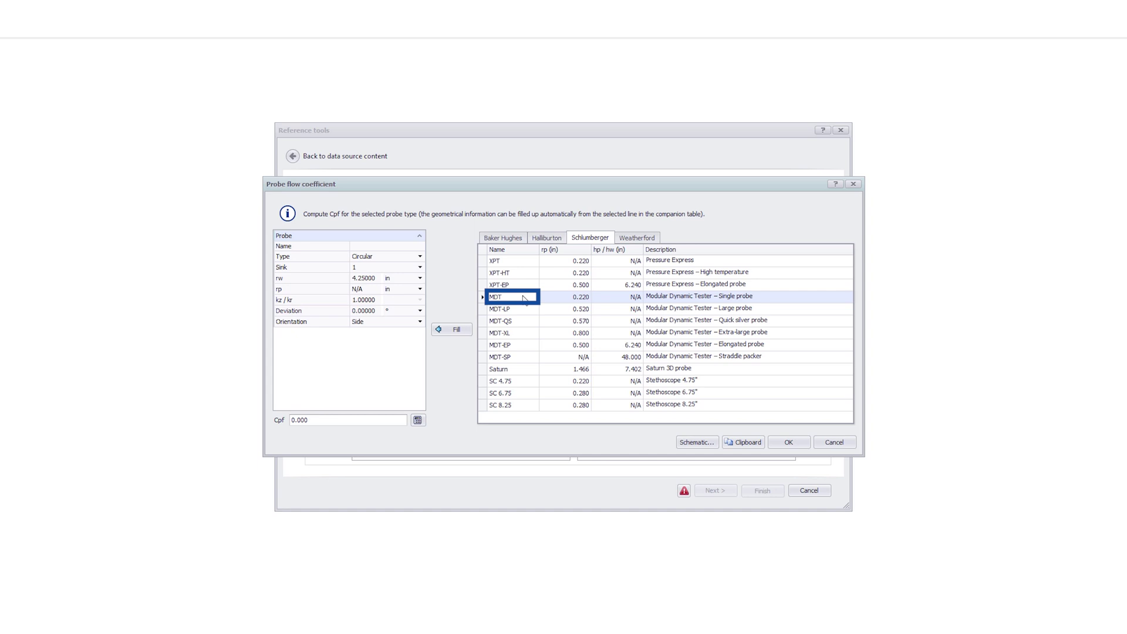
pyautogui.click(452, 329)
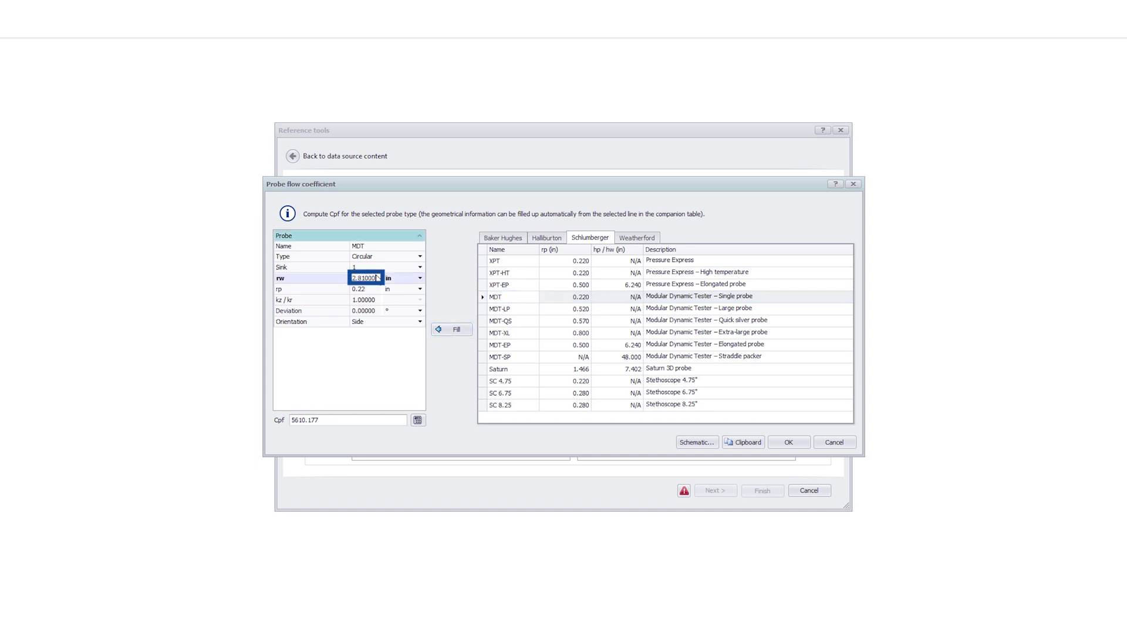
pyautogui.click(352, 278)
pyautogui.write('4.25')
pyautogui.press('Return')
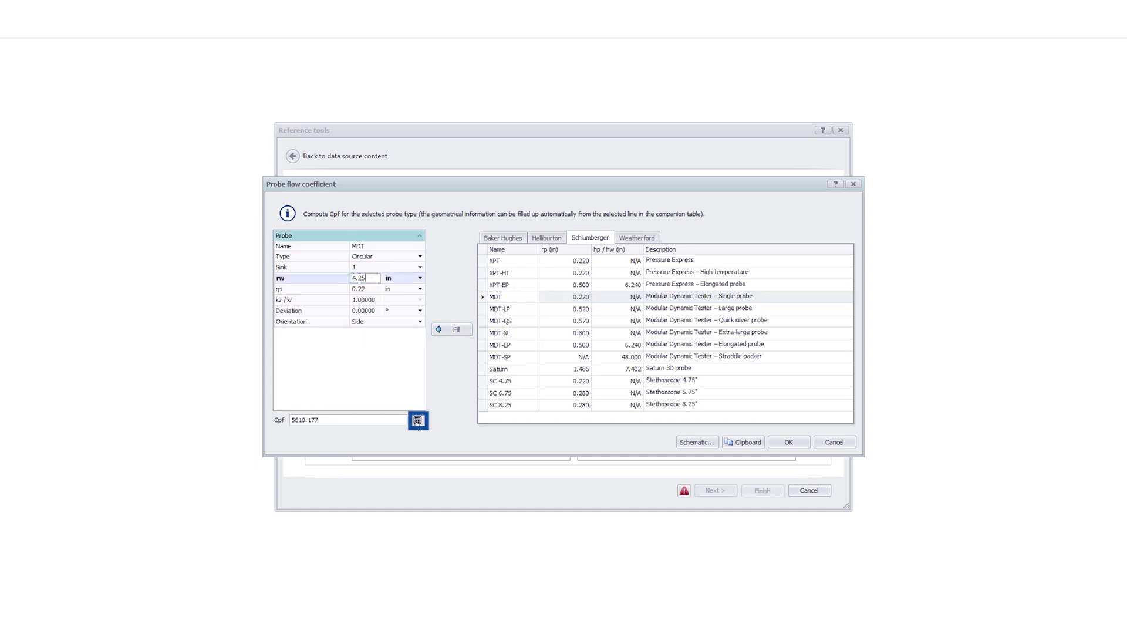
pyautogui.click(778, 442)
pyautogui.click(772, 491)
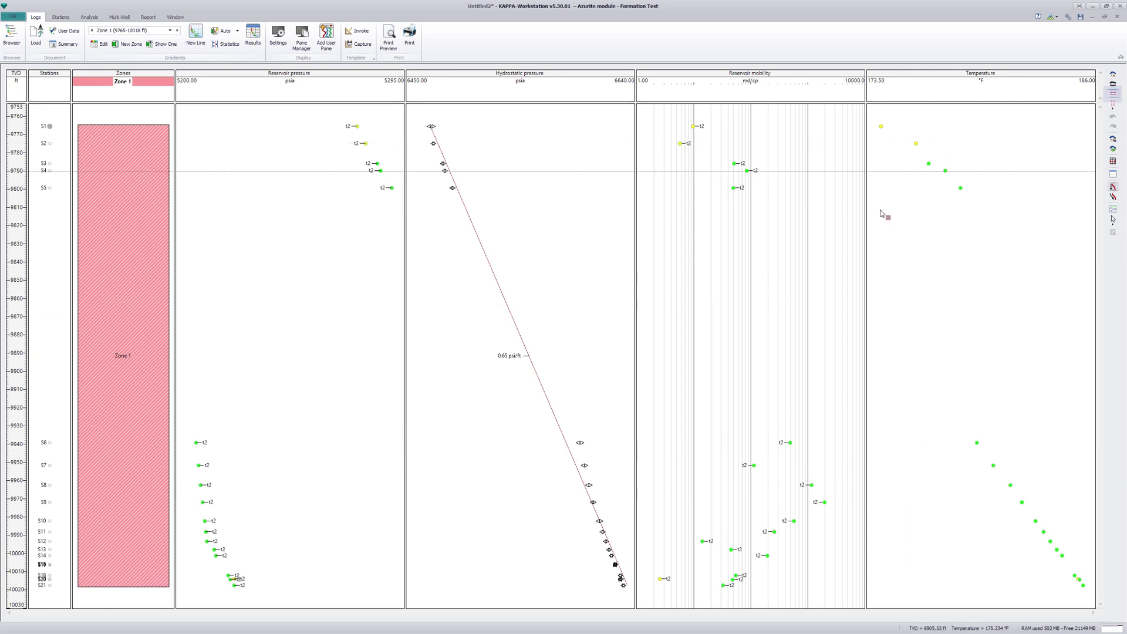
# Hide station S19's point from the Reservoir pressure track
pyautogui.moveTo(241, 554); pyautogui.dragTo(251, 594)
pyautogui.rightClick(235, 430)
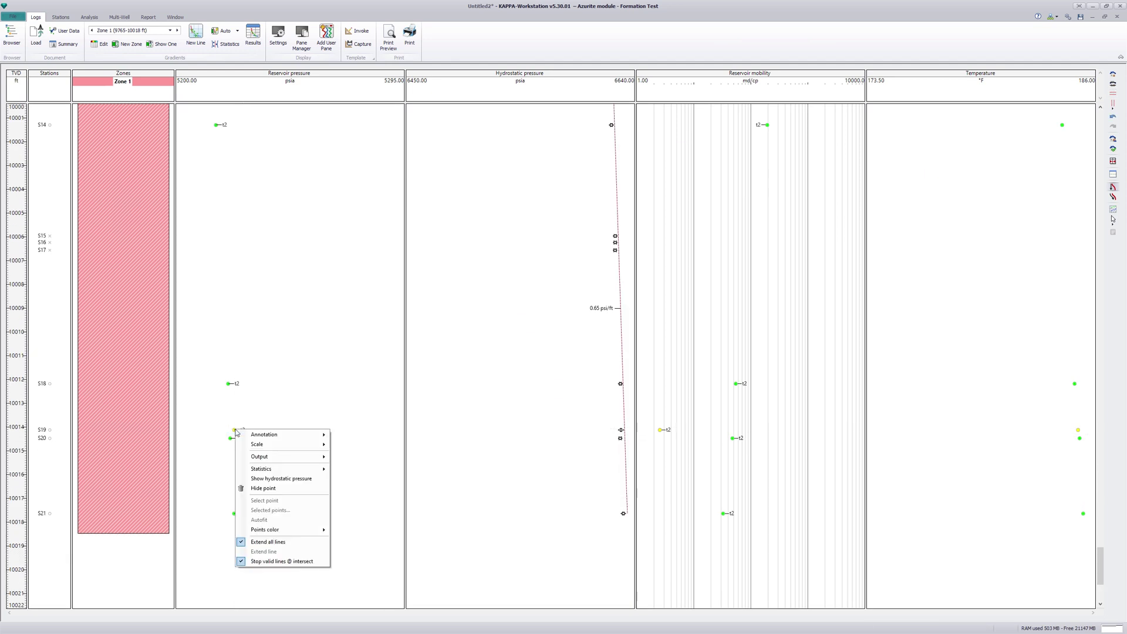
pyautogui.click(242, 488)
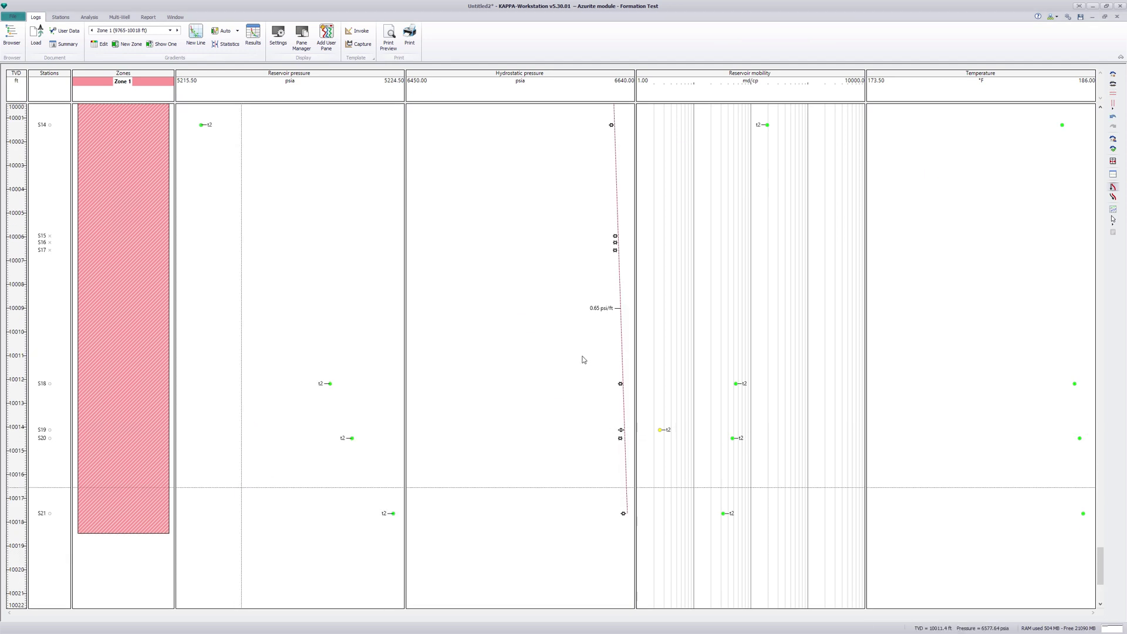
# Restore the full-depth log and review the Stations plots before returning to Logs
pyautogui.click(1111, 75)
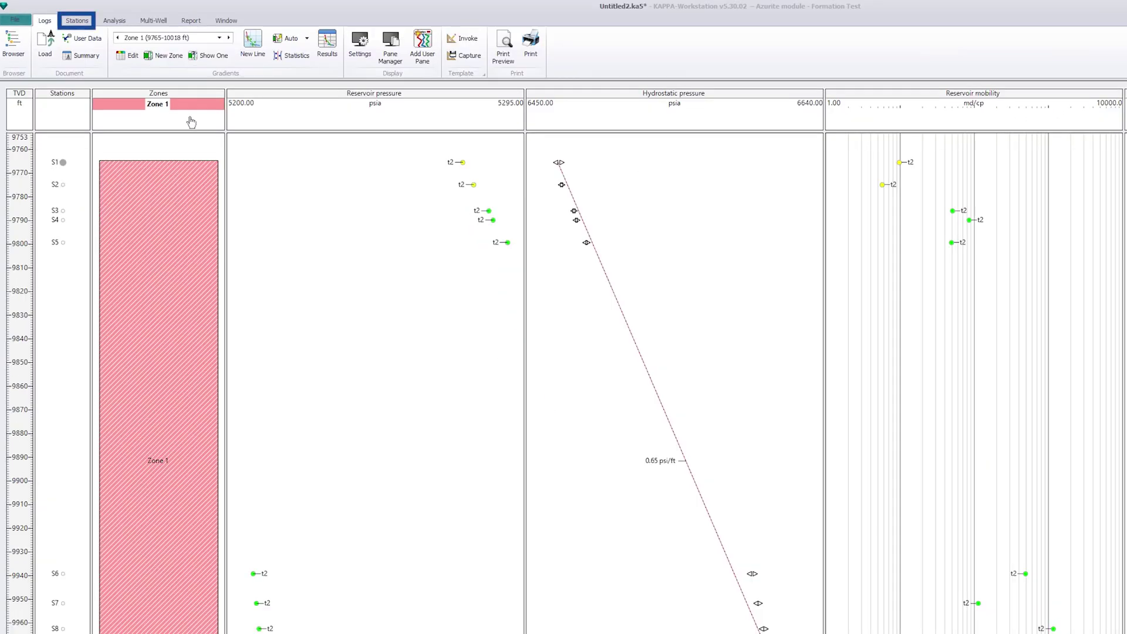
pyautogui.click(82, 23)
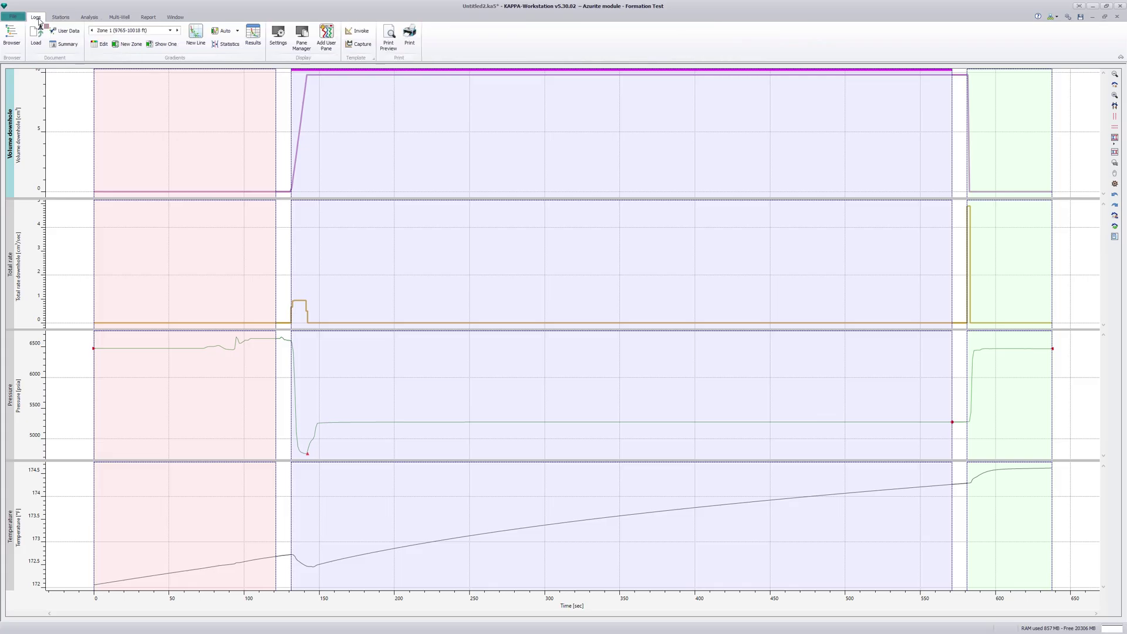
pyautogui.click(47, 21)
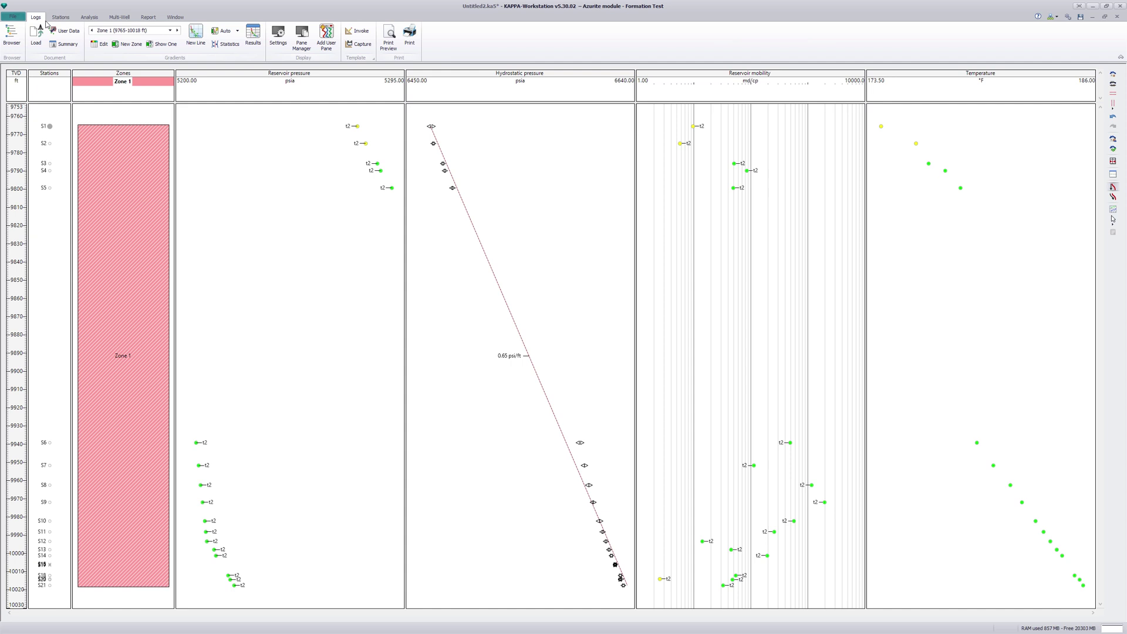
# Narrow Zone 1 to 9765–9803 ft and draw Zone 2 from about 9940 ft downward
pyautogui.click(123, 270)
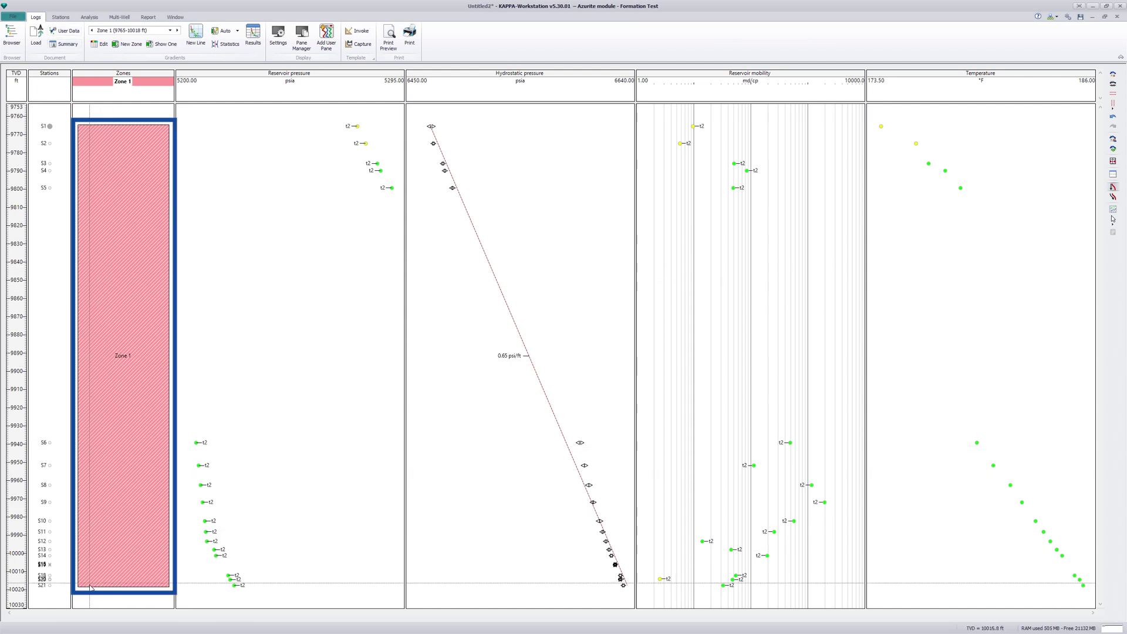
pyautogui.moveTo(97, 589); pyautogui.dragTo(160, 194)
pyautogui.click(128, 44)
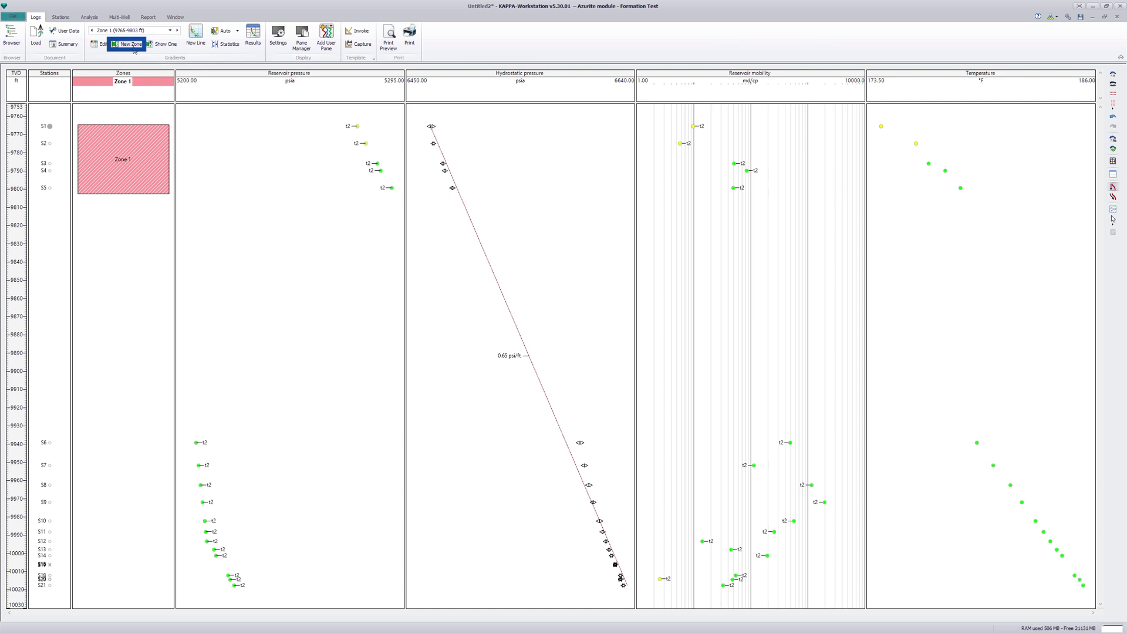
pyautogui.moveTo(100, 440); pyautogui.dragTo(125, 594)
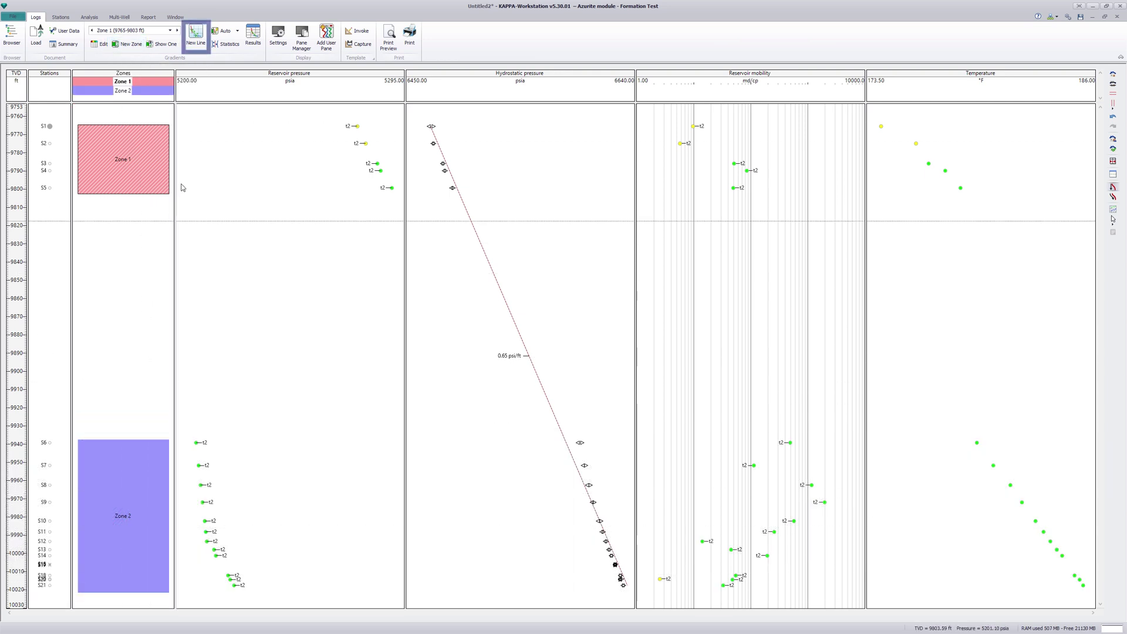
# Fit a 0.42 psi/ft gradient line through stations S1–S5
pyautogui.click(195, 46)
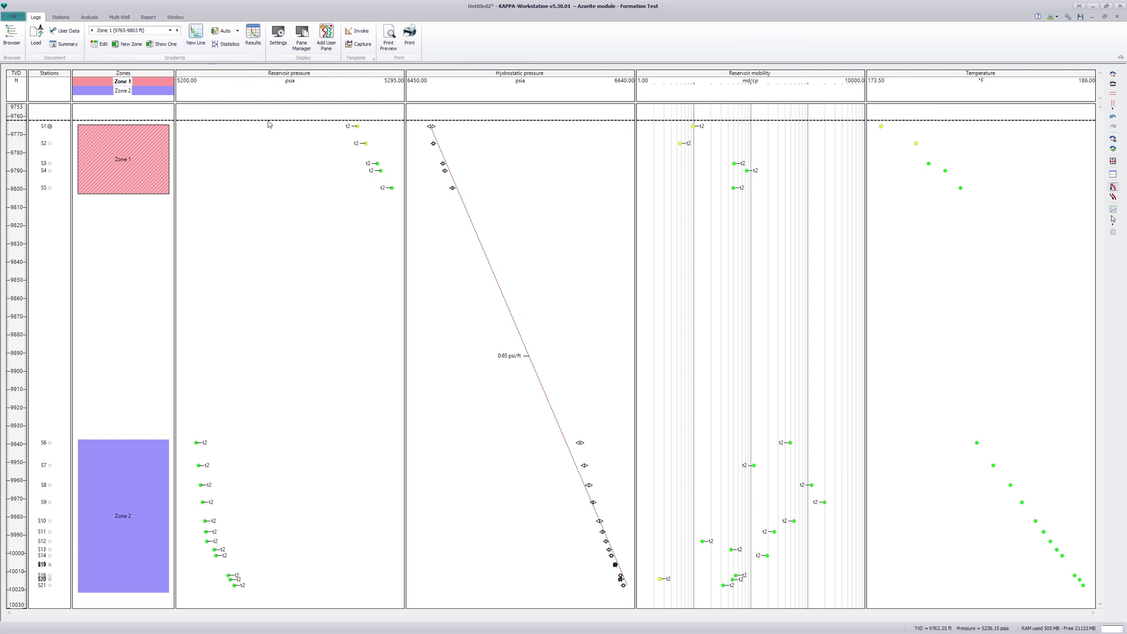
pyautogui.moveTo(268, 123); pyautogui.dragTo(279, 197)
pyautogui.click(616, 396)
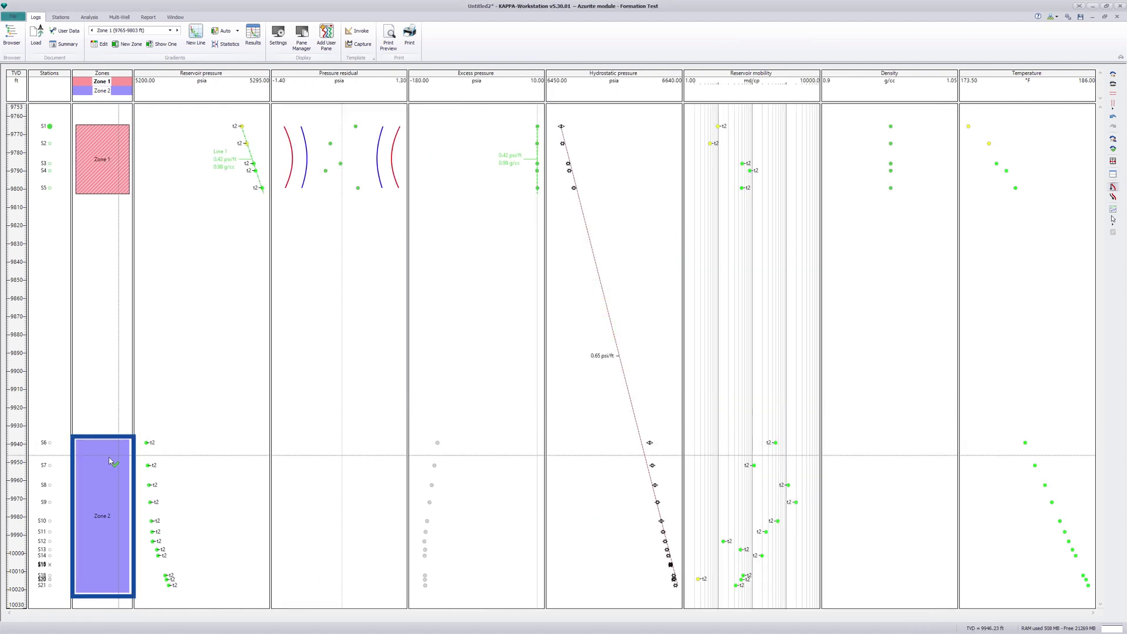
# Fit gradient lines through the Zone 2 points and the deeper stations S14–S21
pyautogui.click(108, 460)
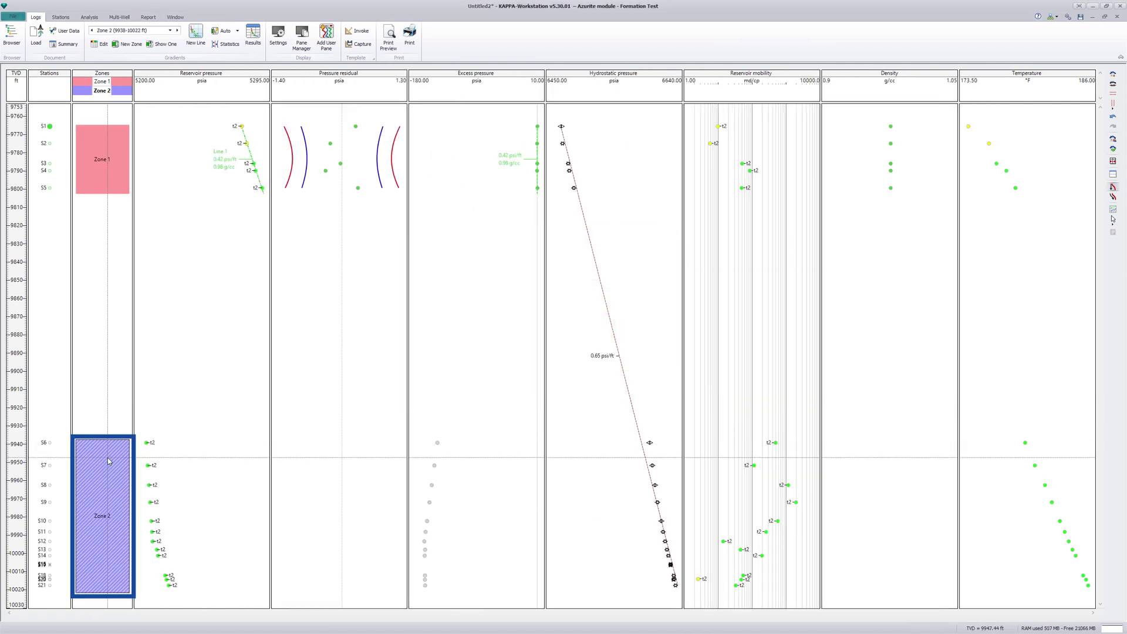
pyautogui.click(196, 35)
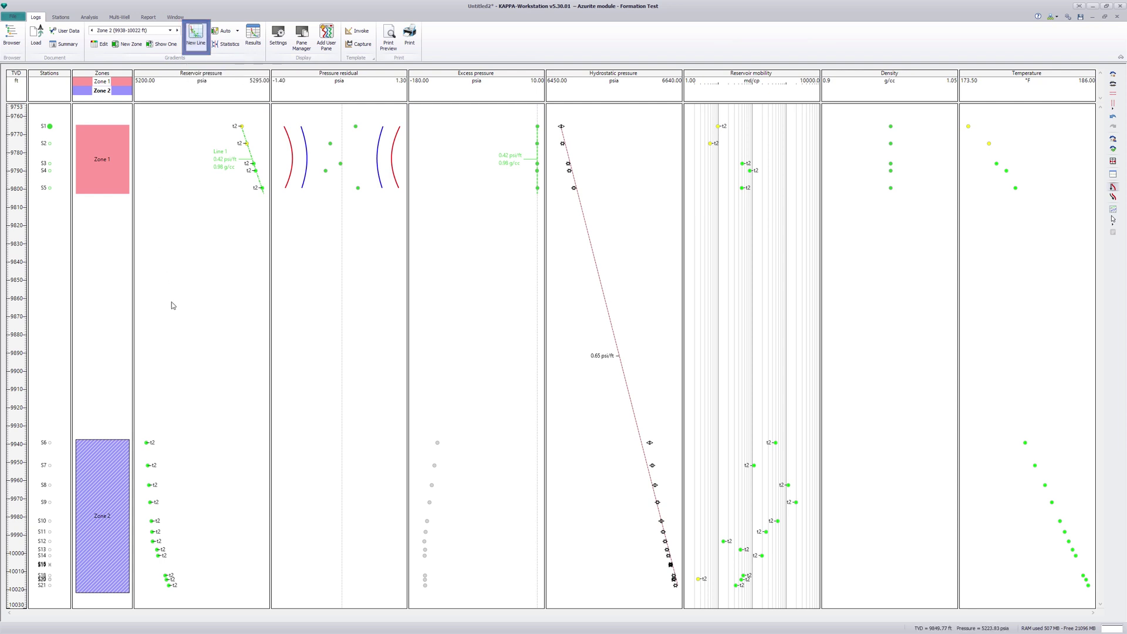
pyautogui.moveTo(183, 441); pyautogui.dragTo(190, 552)
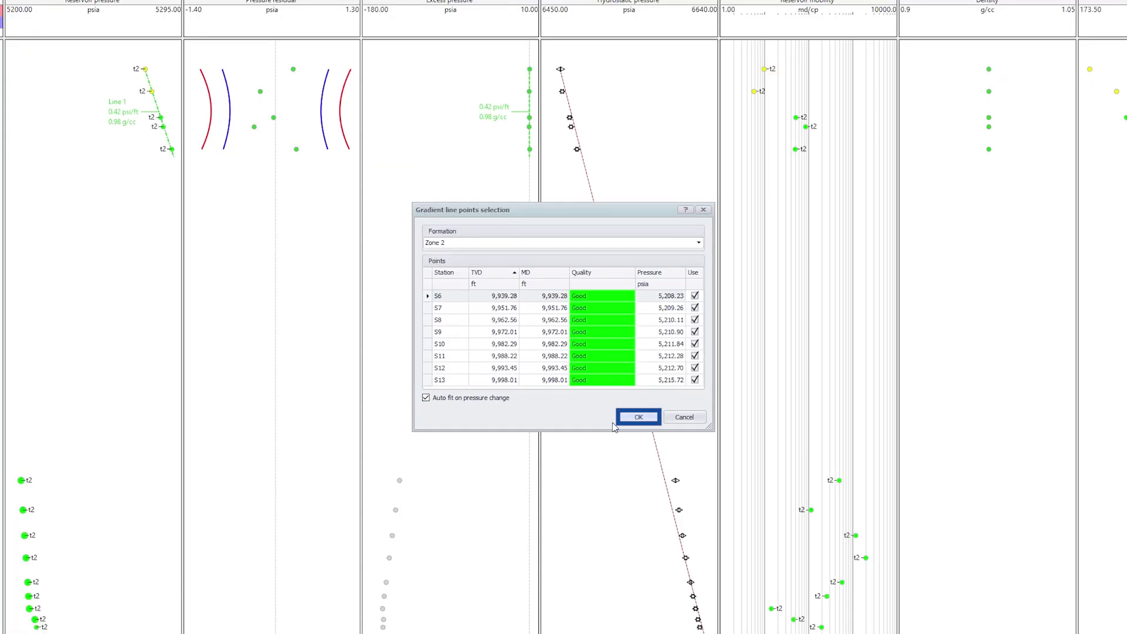
pyautogui.click(639, 418)
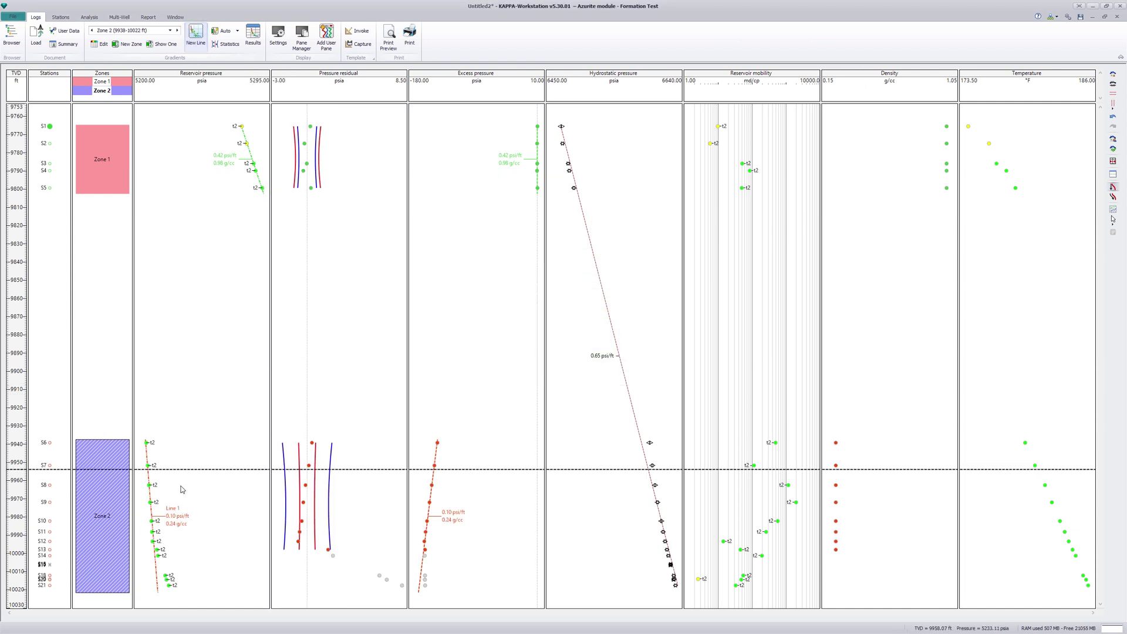
pyautogui.moveTo(182, 552); pyautogui.dragTo(181, 594)
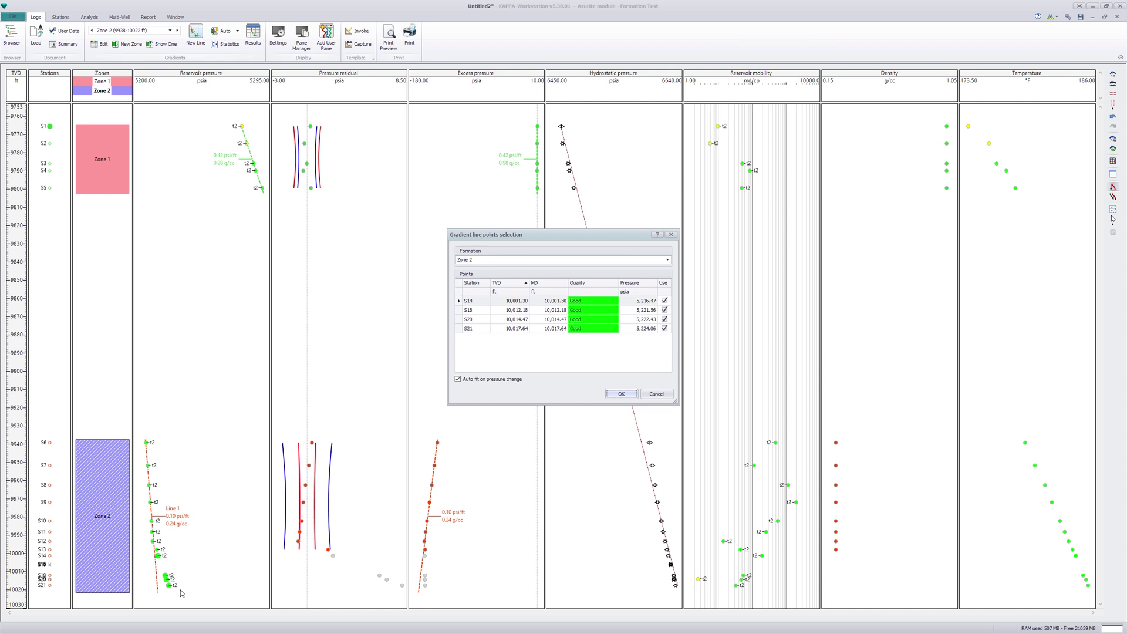
pyautogui.click(621, 394)
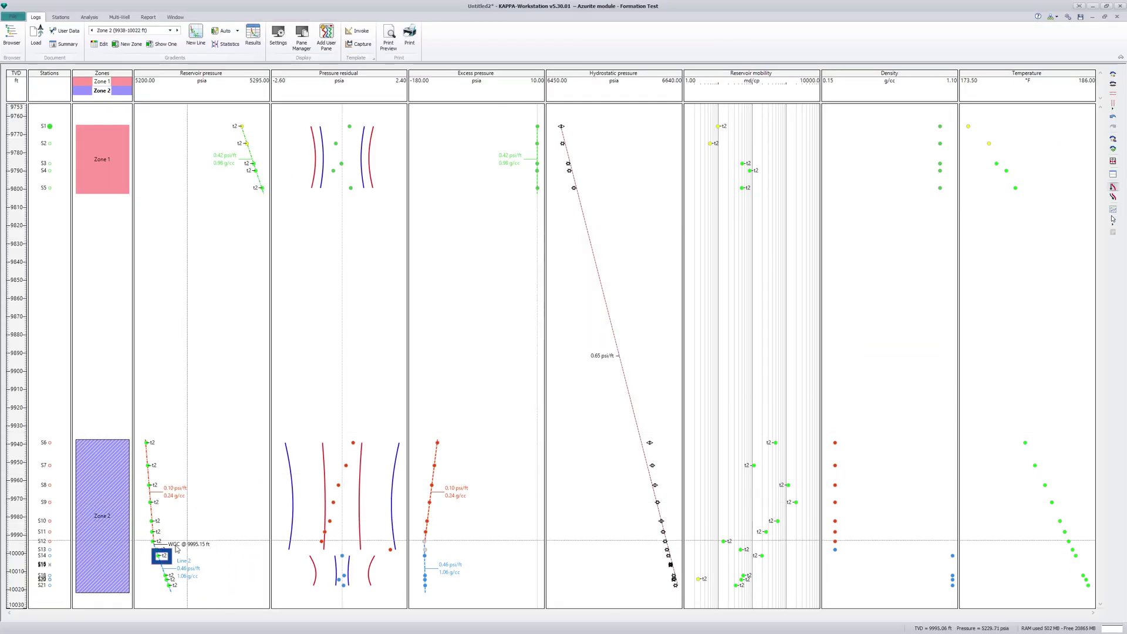
# Hide and unselect the S14 point, giving 0.08 and 0.46 psi/ft gradients with WGC at 9993.05 ft
pyautogui.rightClick(159, 557)
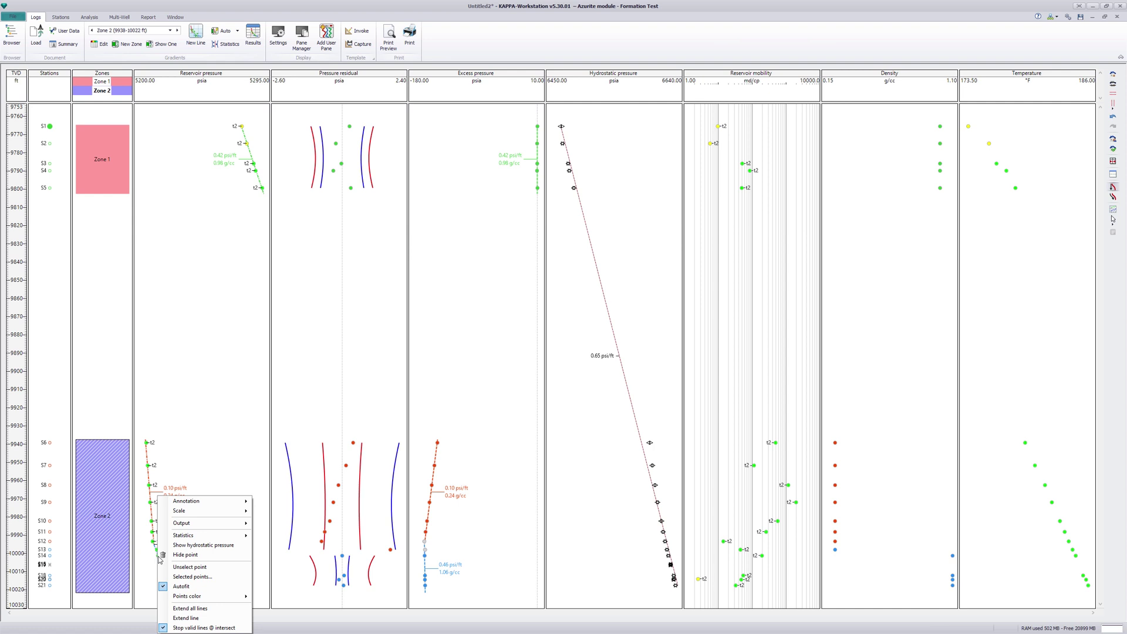
pyautogui.click(159, 557)
pyautogui.rightClick(161, 554)
pyautogui.click(170, 567)
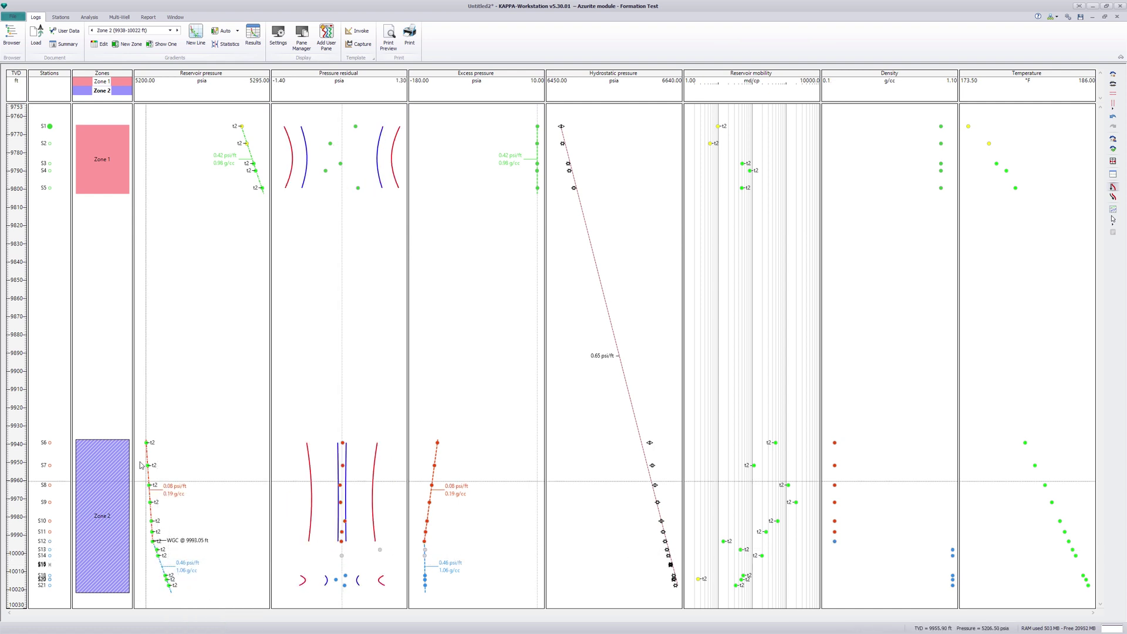
# Load the Sample-MDT_OFA_094LTP and 096LTP LAS files with the selected tool modules
pyautogui.click(37, 36)
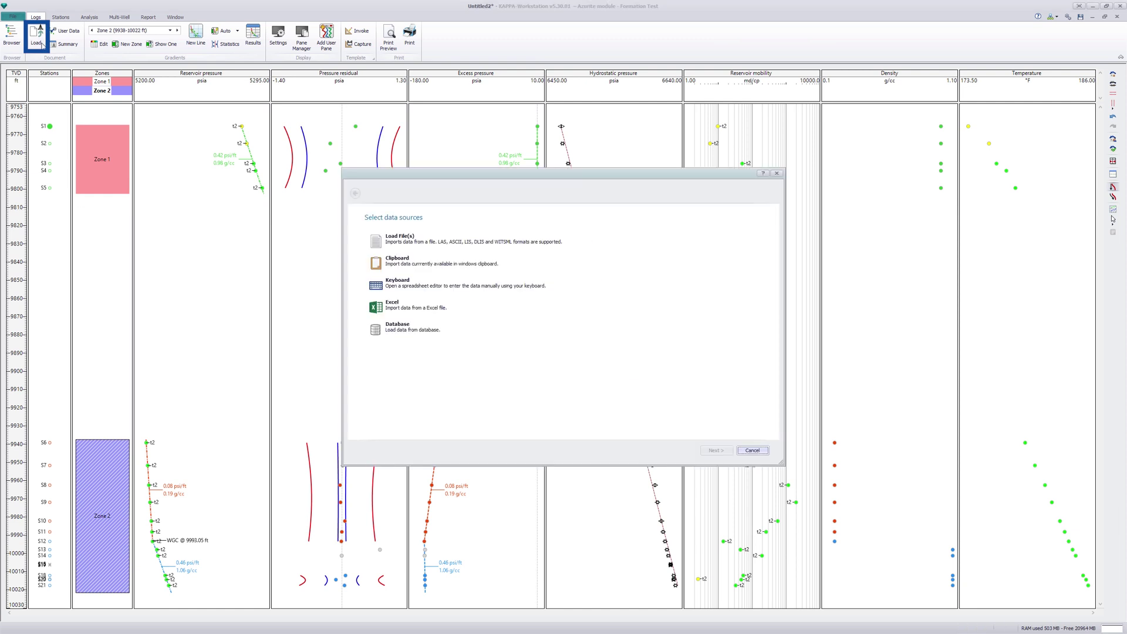
pyautogui.click(405, 246)
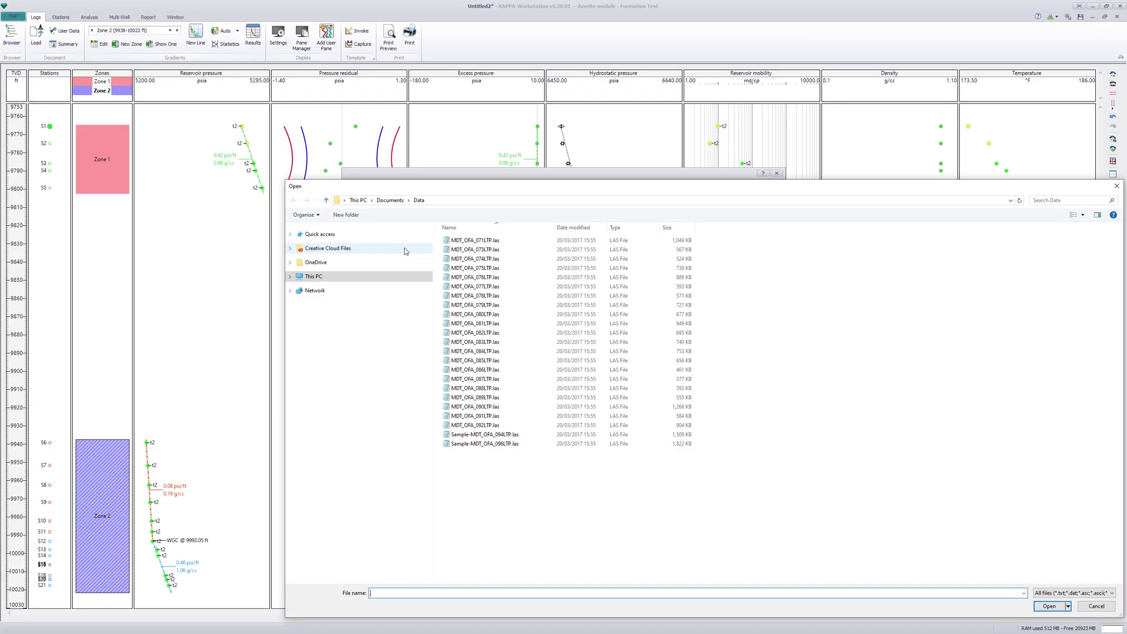
pyautogui.click(485, 434)
pyautogui.keyDown('shift'); pyautogui.click(484, 443); pyautogui.keyUp('shift')
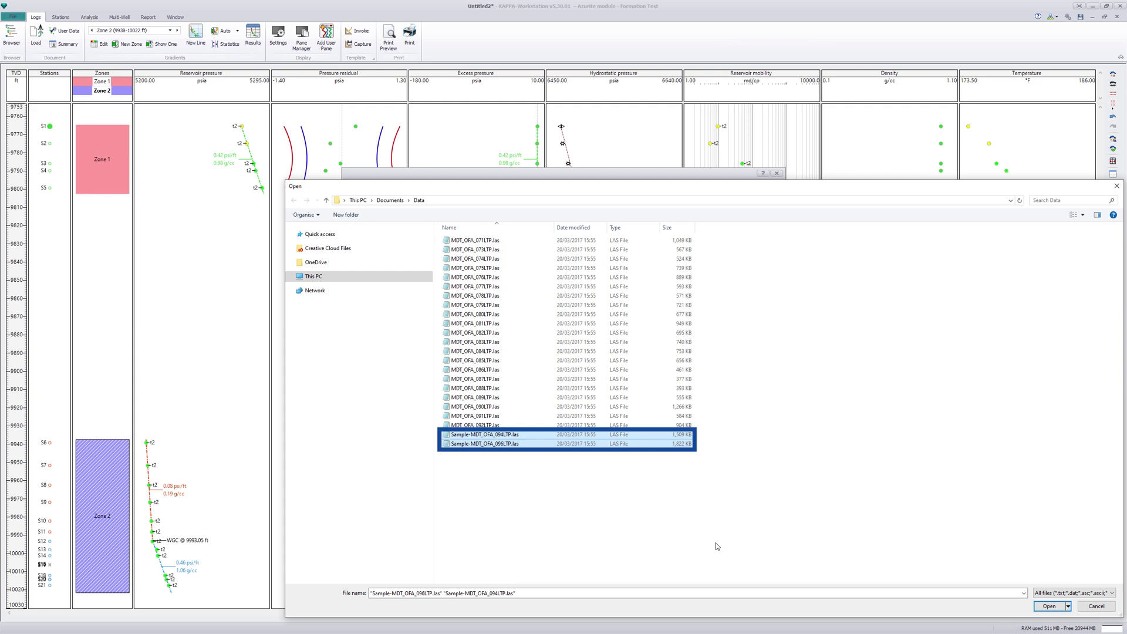
pyautogui.click(1049, 606)
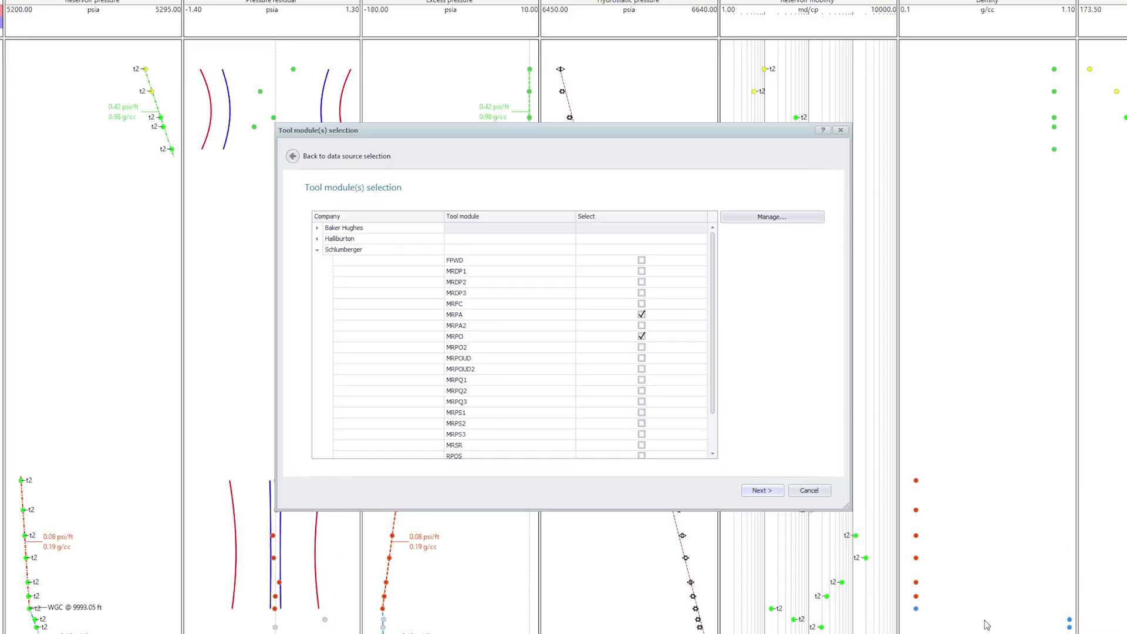
pyautogui.click(761, 490)
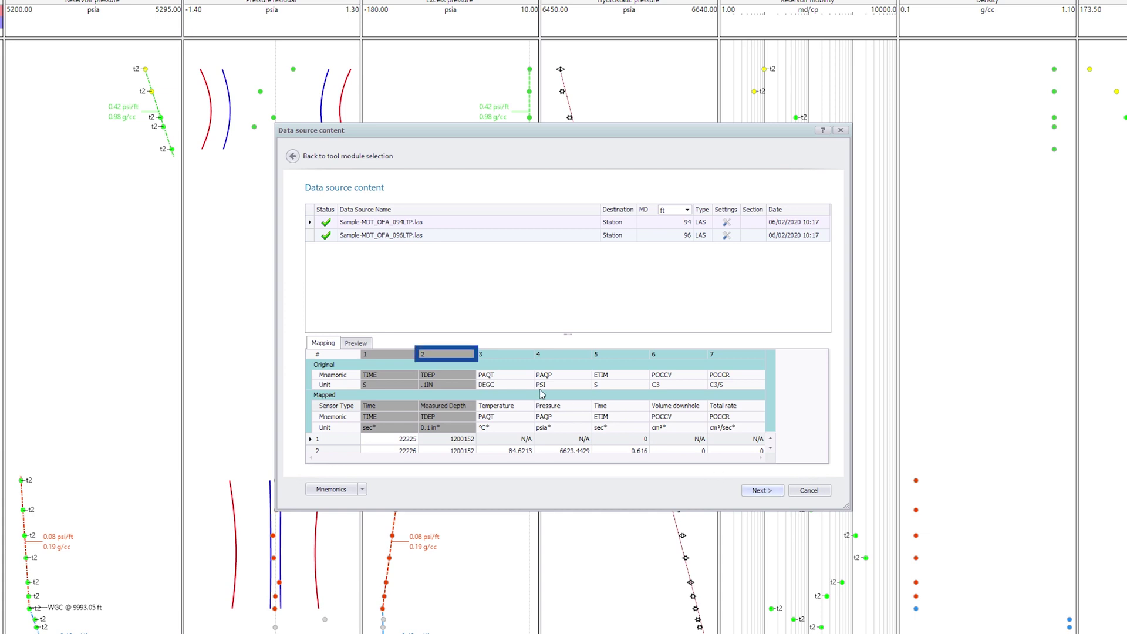
# Activate column 2 as depth in all files with 0.1 in units
pyautogui.rightClick(455, 358)
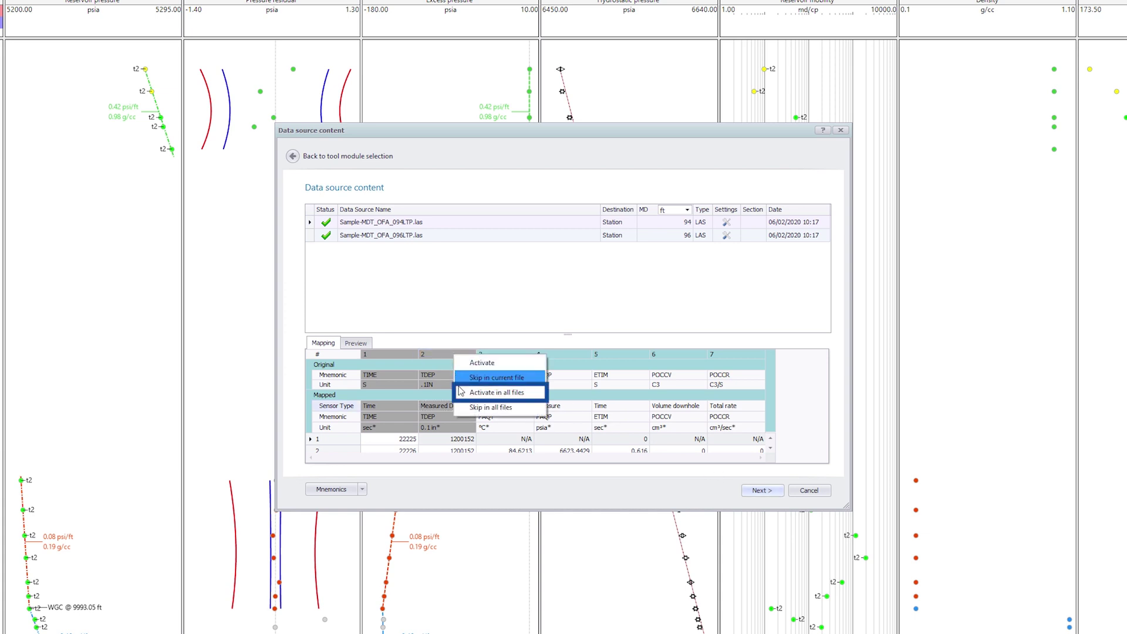
pyautogui.click(497, 392)
pyautogui.click(686, 210)
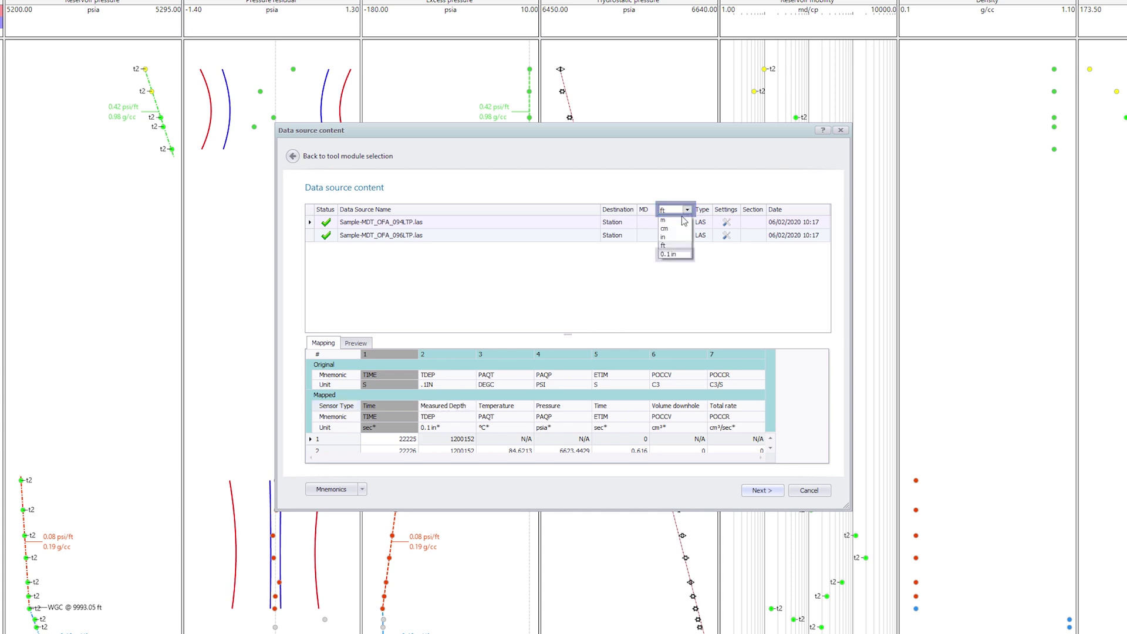
pyautogui.click(668, 252)
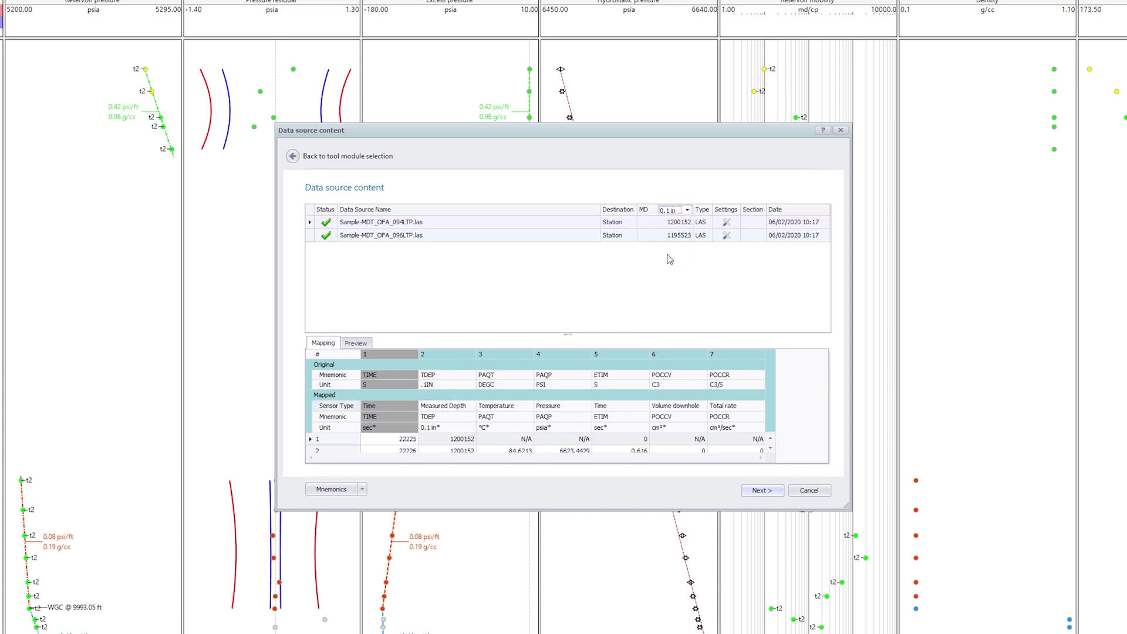
pyautogui.click(772, 491)
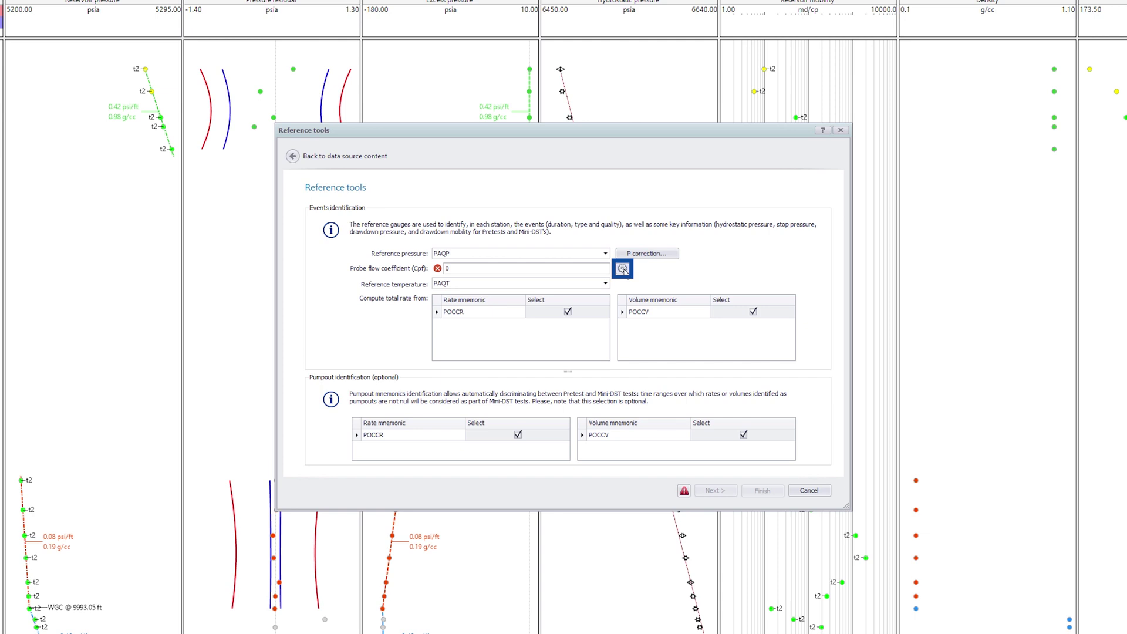
# Set dual-packer hw spacing to 3.2 ft and accept the computed Cpf of 46.063
pyautogui.click(623, 269)
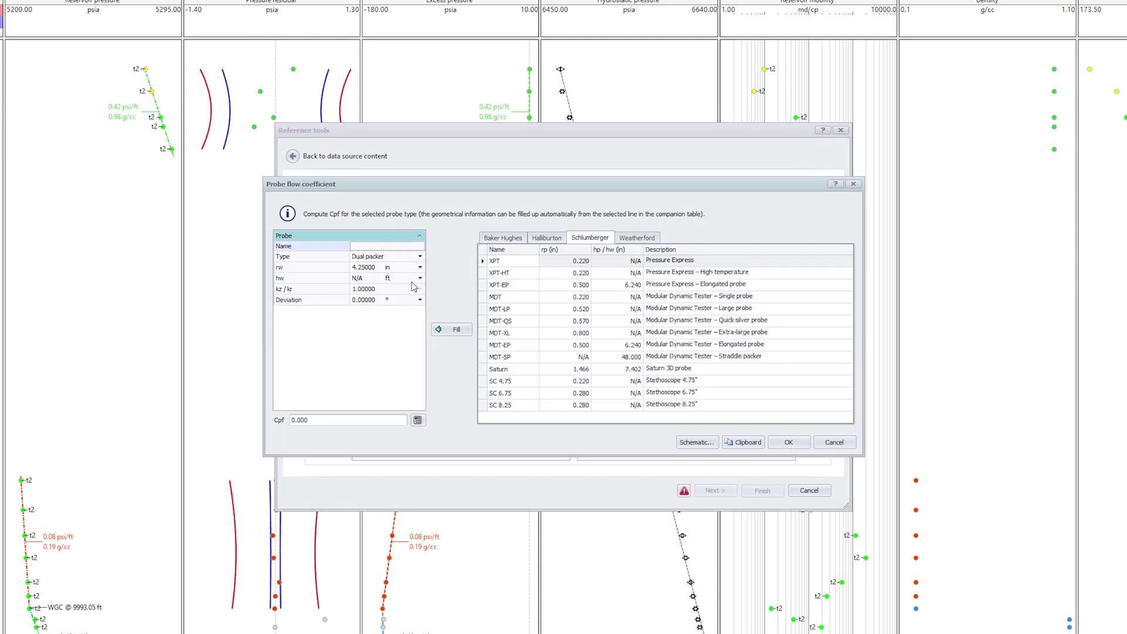
pyautogui.click(378, 280)
pyautogui.write('3.2')
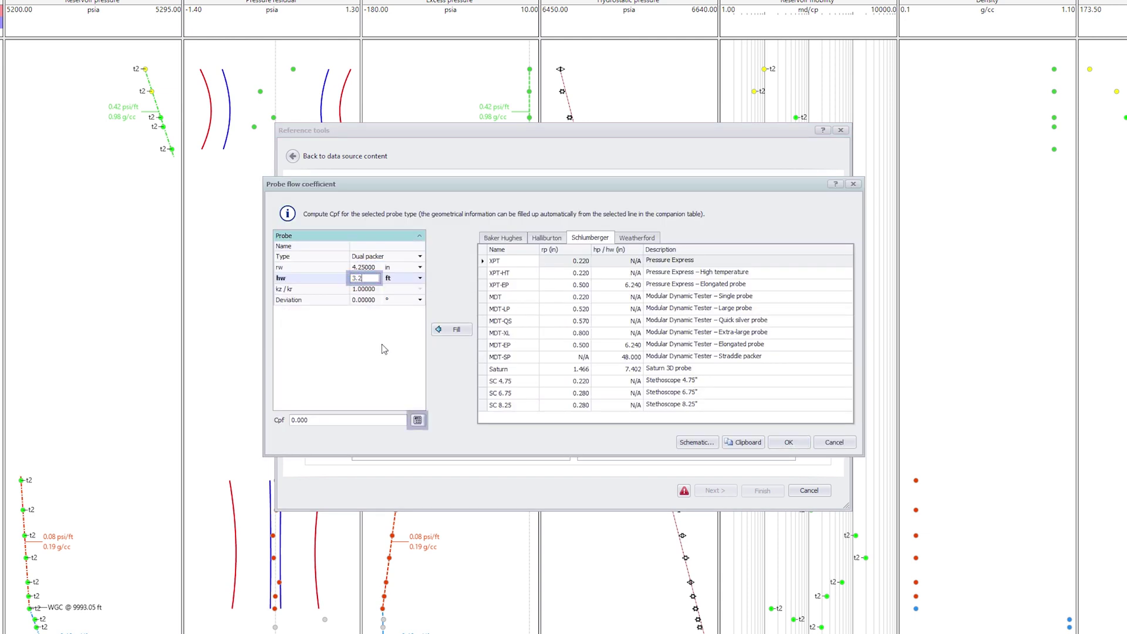
pyautogui.click(417, 420)
pyautogui.click(789, 444)
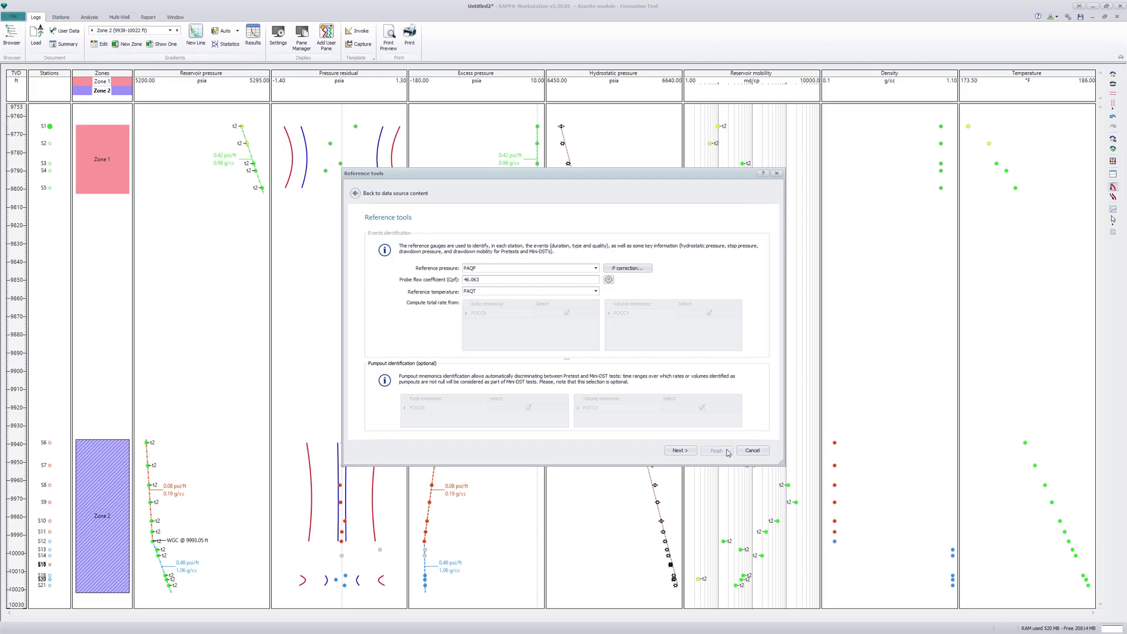
# Finish the import as stations S22 and S23 and expand the document tree in the Browser
pyautogui.click(775, 491)
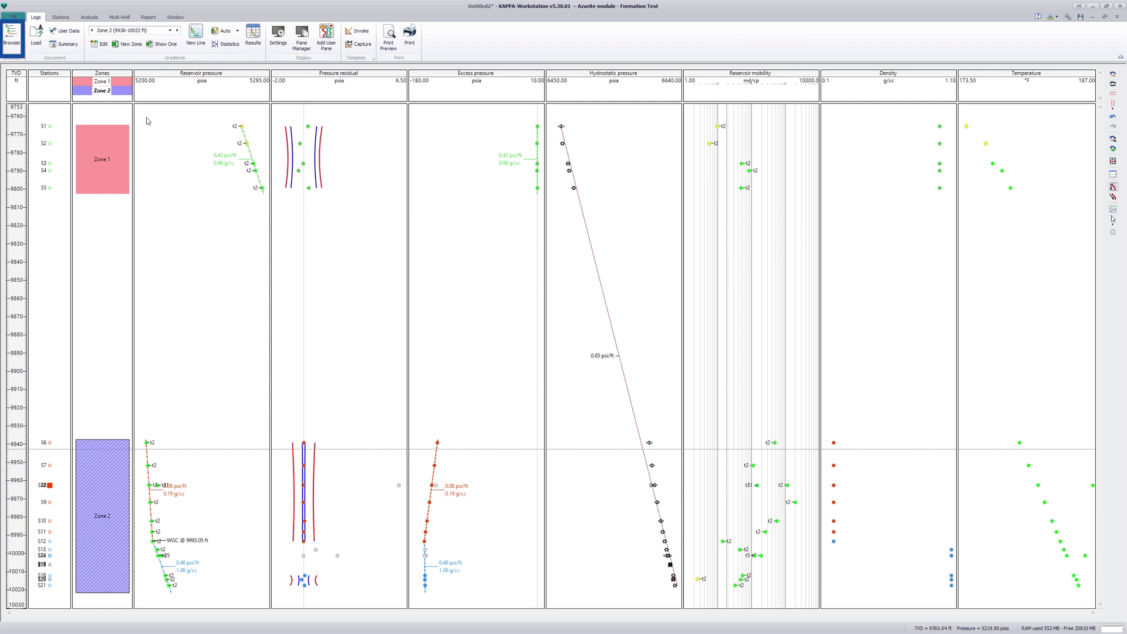
pyautogui.click(12, 36)
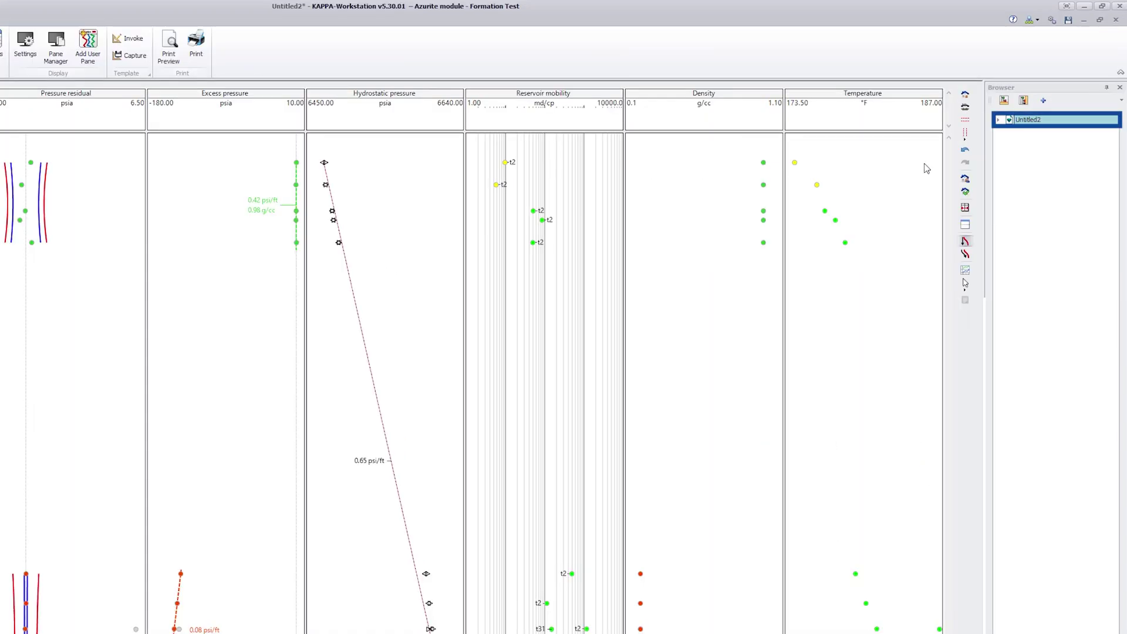
pyautogui.click(1026, 93)
# Open station S23 at 10001.3 ft from Run 1's station list
pyautogui.click(1018, 161)
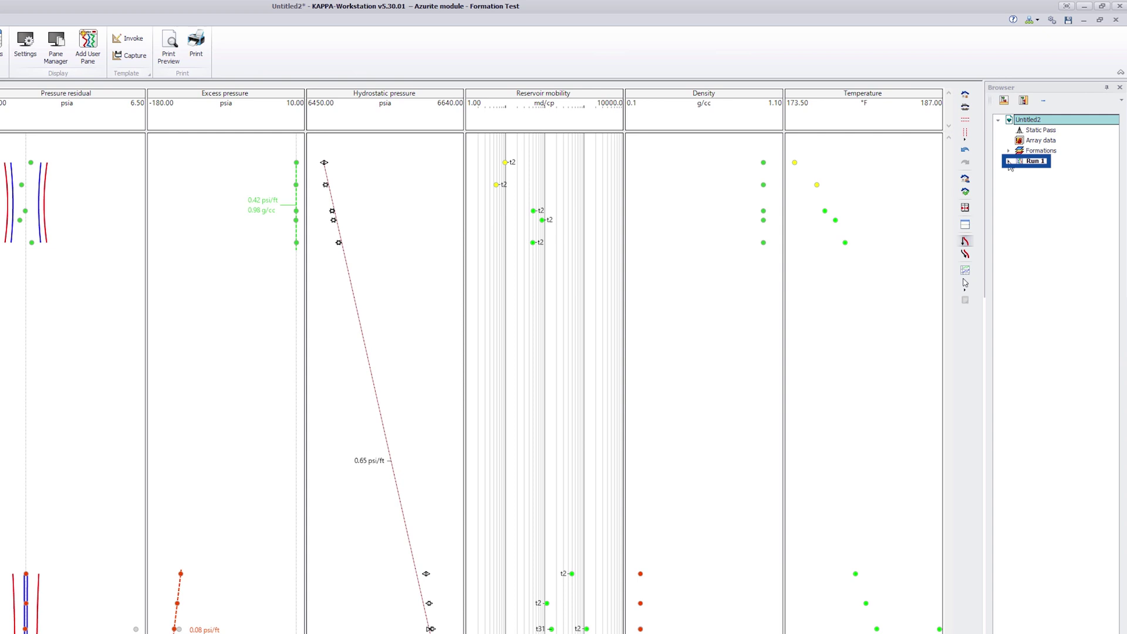
pyautogui.click(1009, 161)
pyautogui.click(1066, 254)
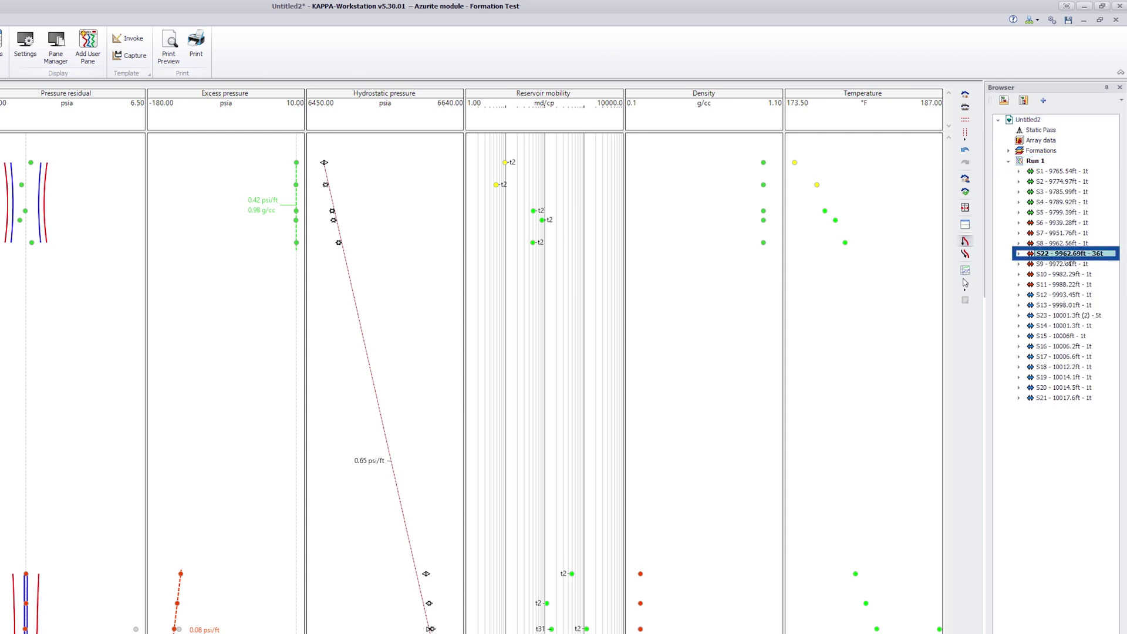
pyautogui.click(1065, 315)
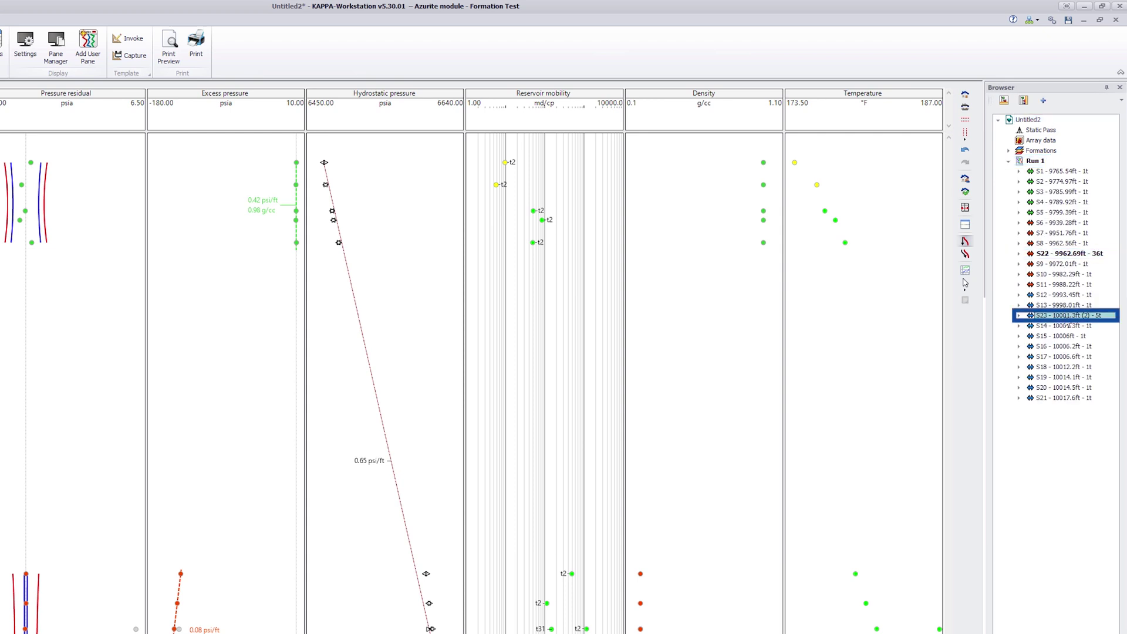
pyautogui.doubleClick(1065, 316)
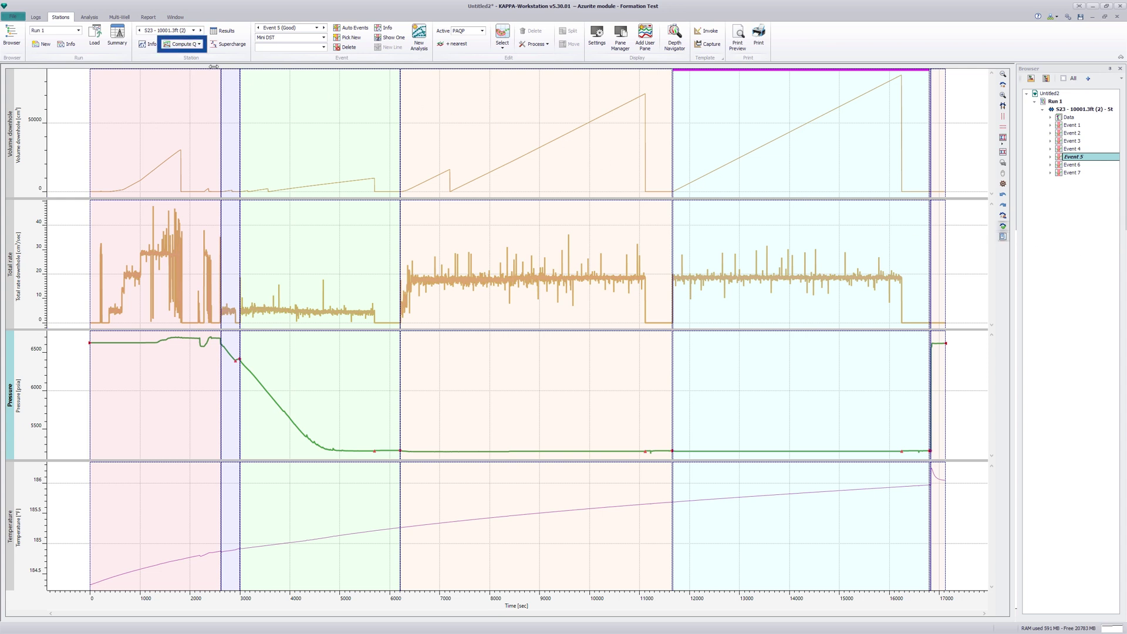
# Recompute downhole rates with 9% simplification, 0.09 noise, 20 cm³/sec outliers, and negative rates ignored
pyautogui.click(184, 46)
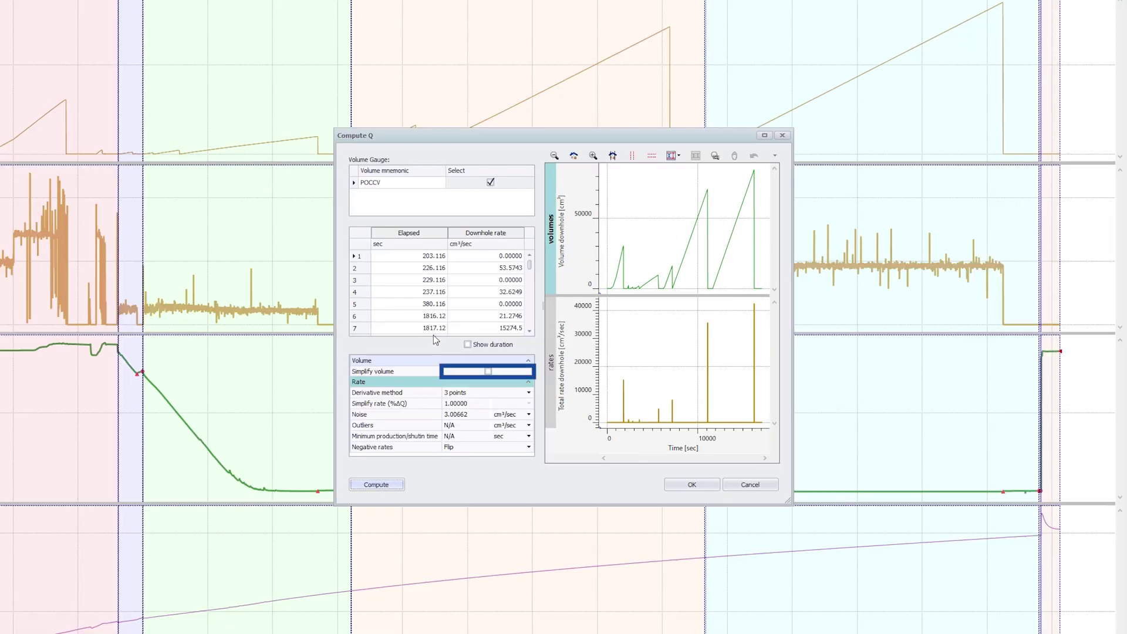
pyautogui.click(488, 372)
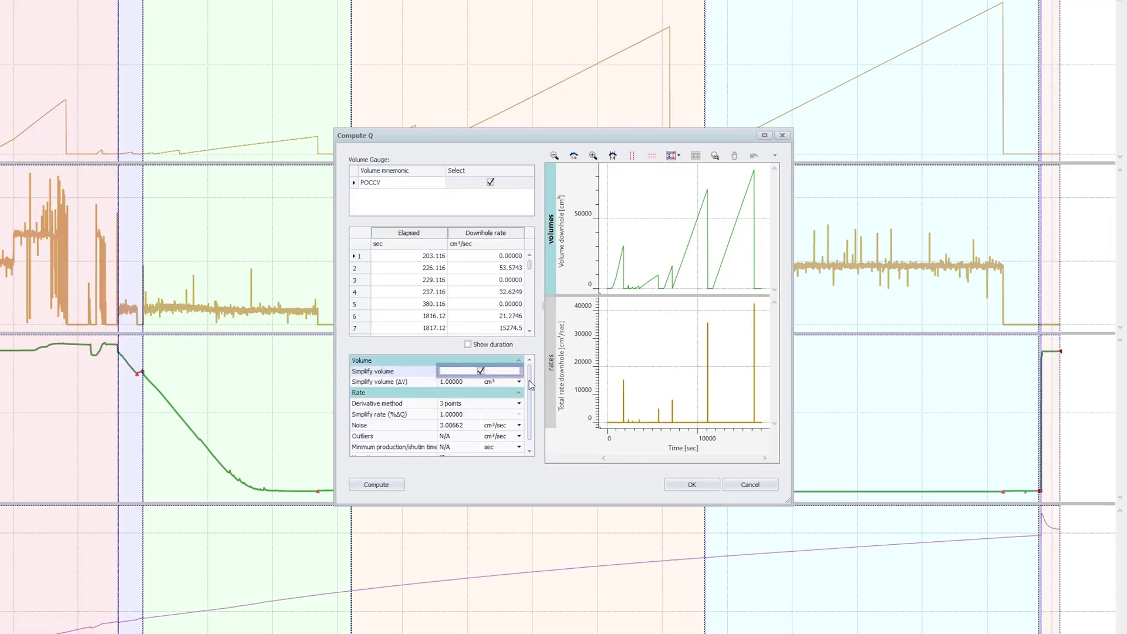
pyautogui.click(458, 407)
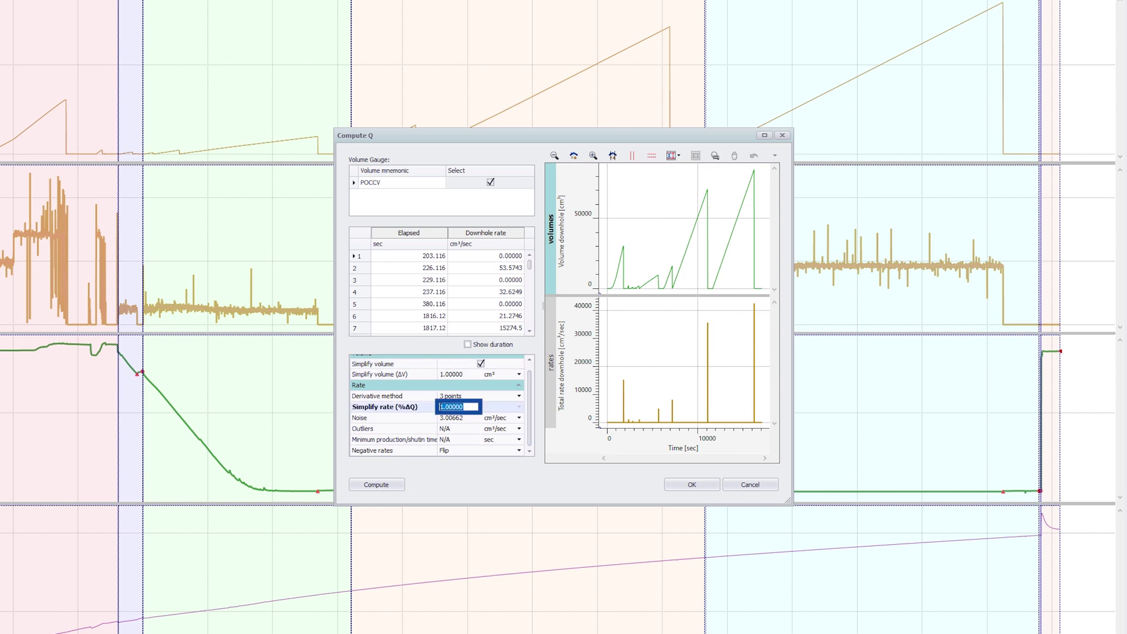
pyautogui.write('9')
pyautogui.press('Tab')
pyautogui.write('0')
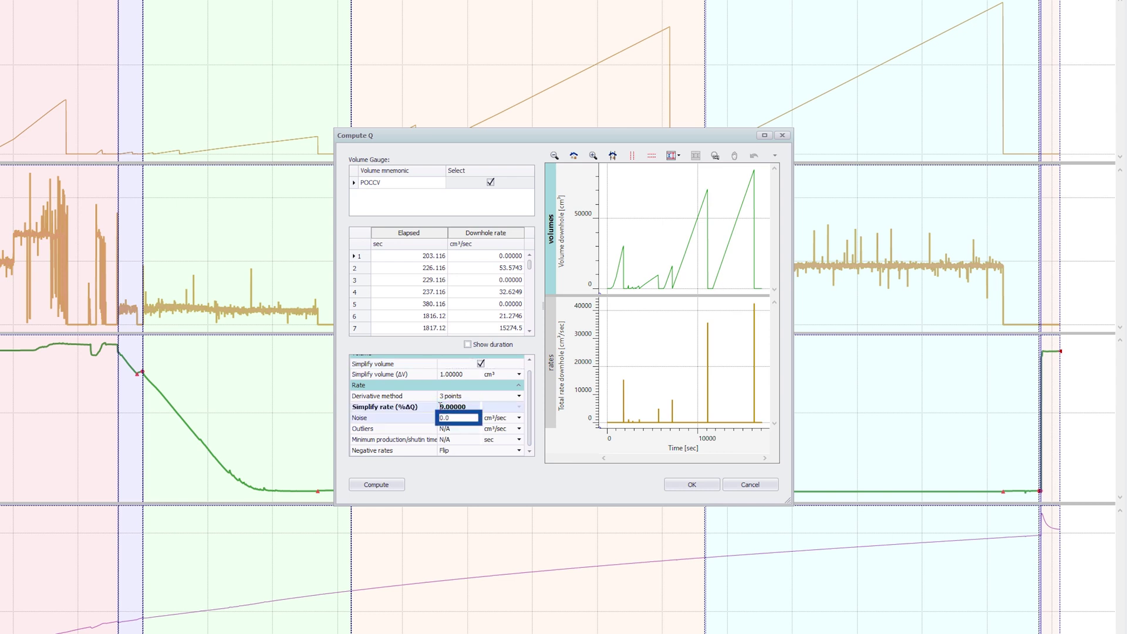
pyautogui.press('Tab')
pyautogui.write('2')
pyautogui.click(499, 450)
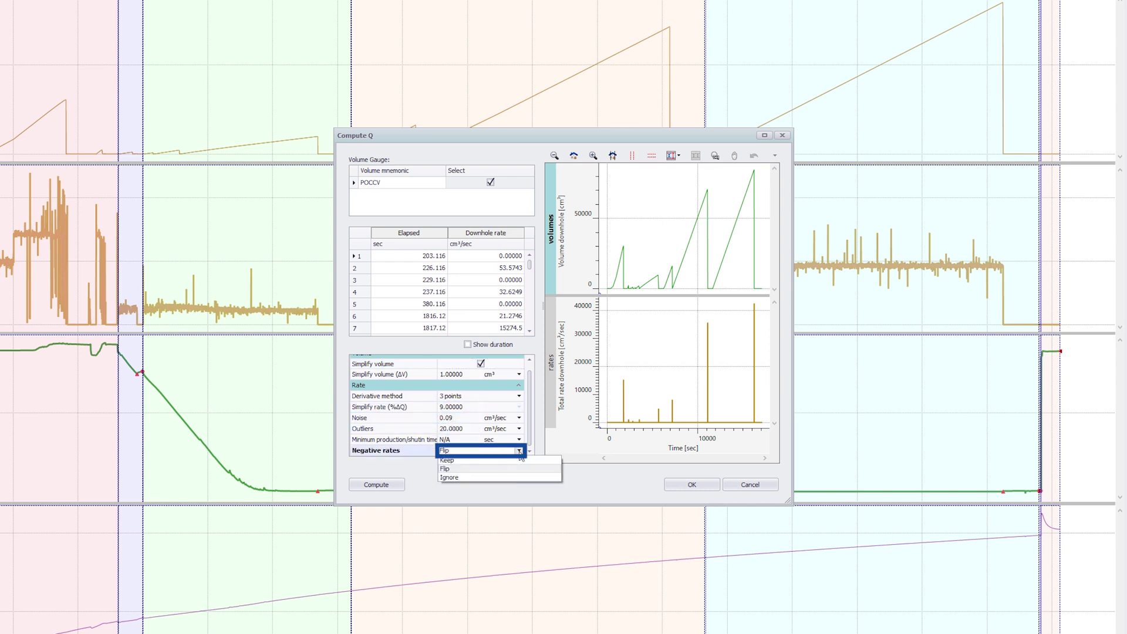
pyautogui.click(498, 479)
pyautogui.click(388, 485)
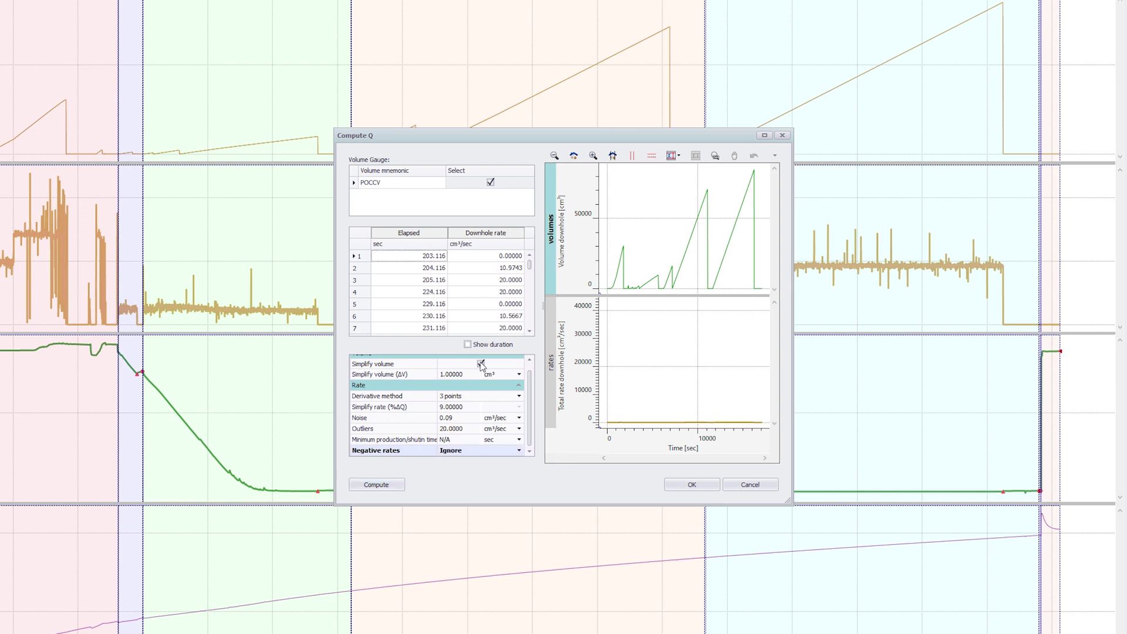
# Accept the new rates for the active station only, retaining event periods and regenerating the model
pyautogui.click(574, 155)
pyautogui.press('Return')
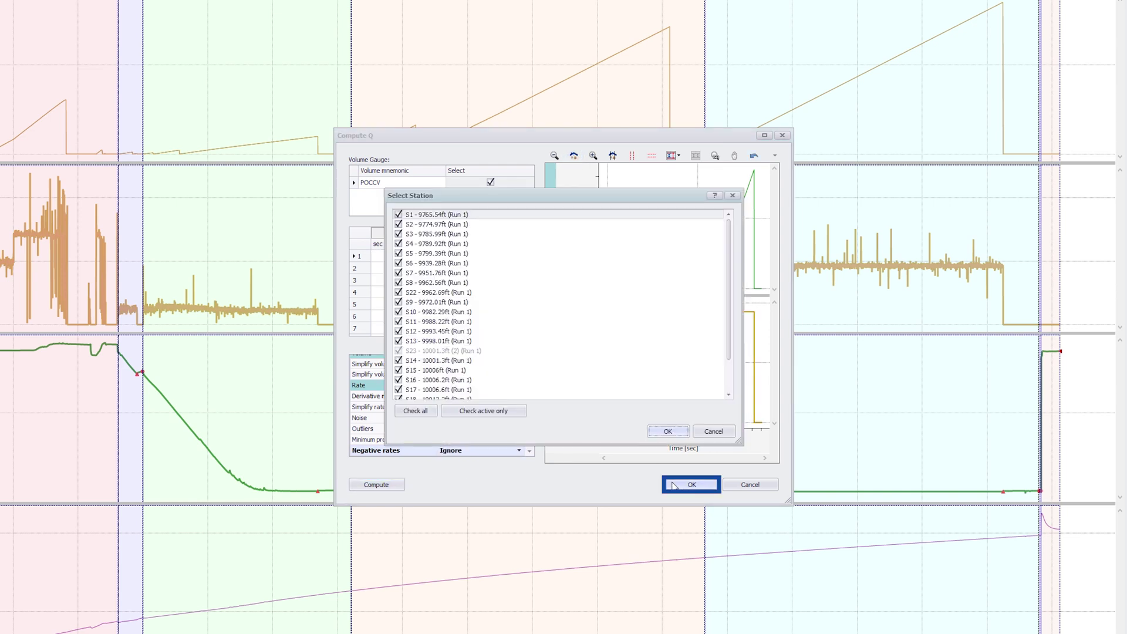
pyautogui.click(483, 411)
pyautogui.click(668, 432)
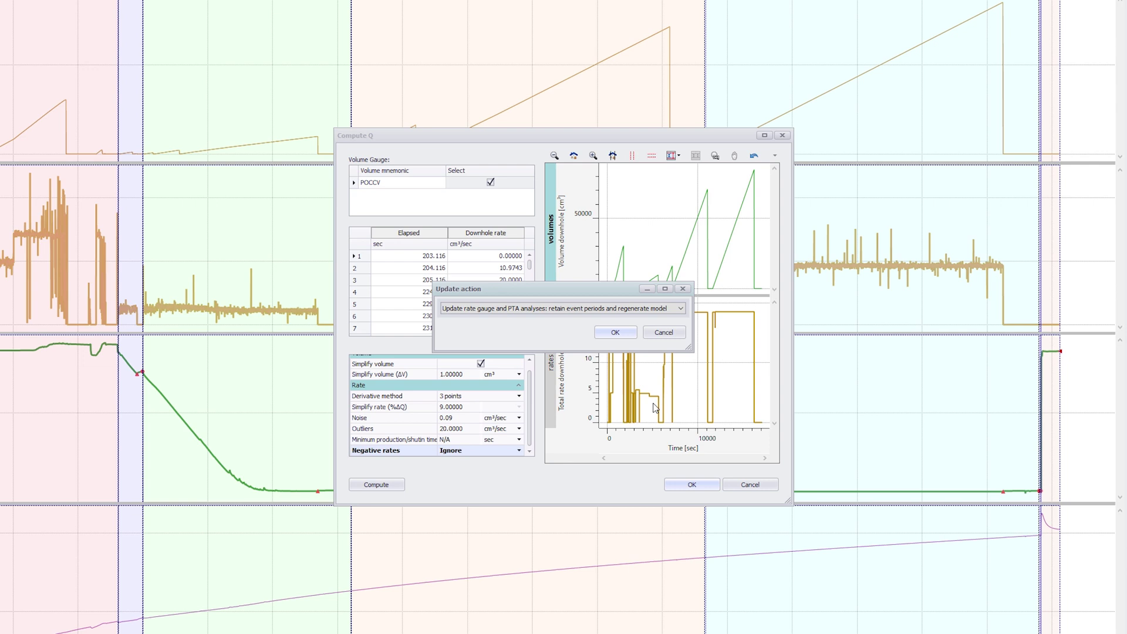
pyautogui.click(658, 309)
pyautogui.click(657, 334)
pyautogui.press('Return')
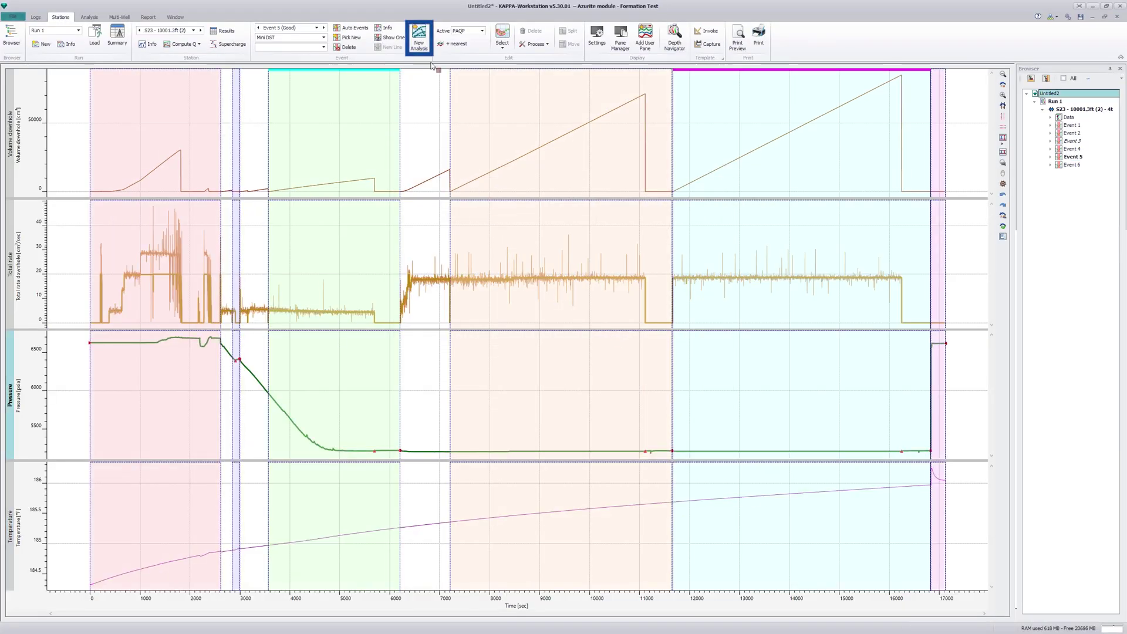
# Create Analysis 1 on Event 5 with a 10 ft pay zone, extract build-up ΔP, then open the P&Q editor
pyautogui.click(418, 36)
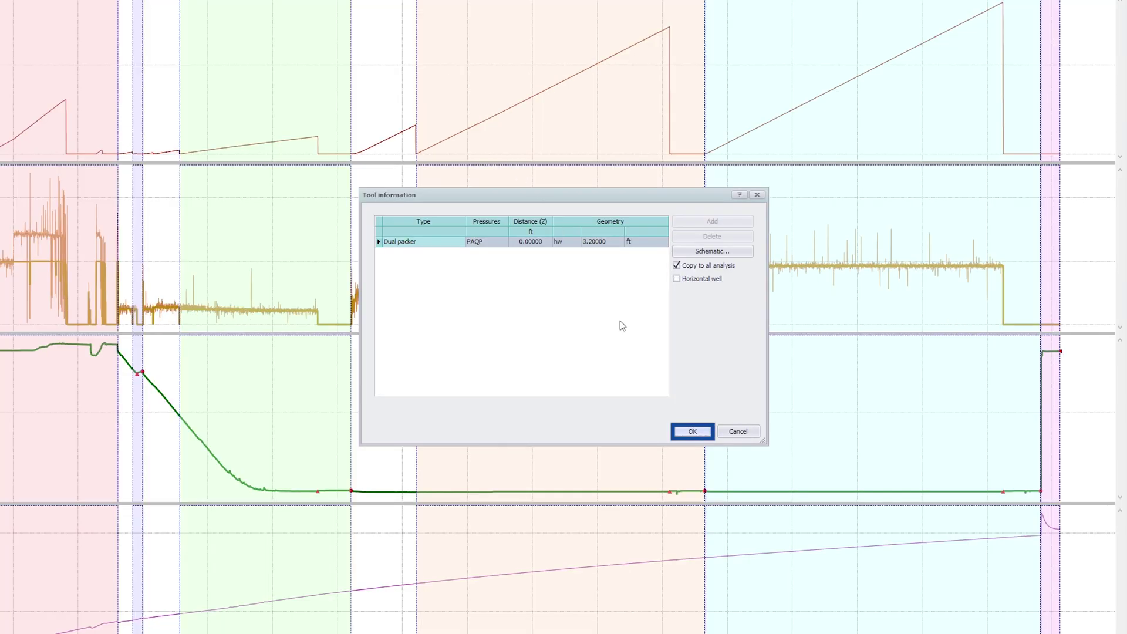
pyautogui.click(681, 431)
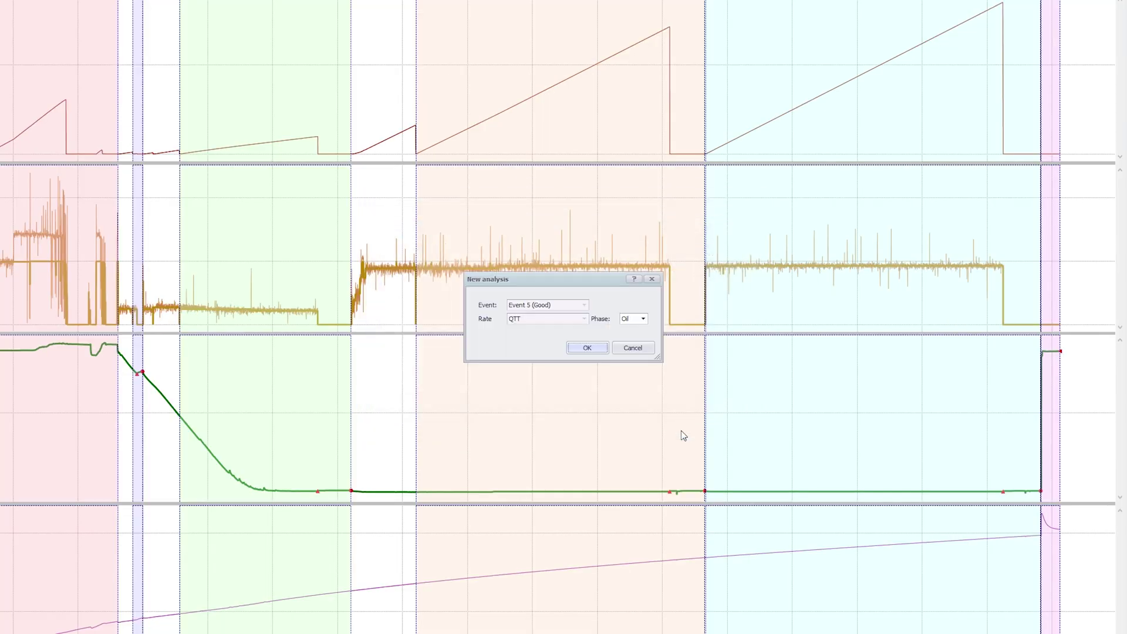
pyautogui.click(600, 352)
pyautogui.moveTo(600, 351); pyautogui.dragTo(538, 340)
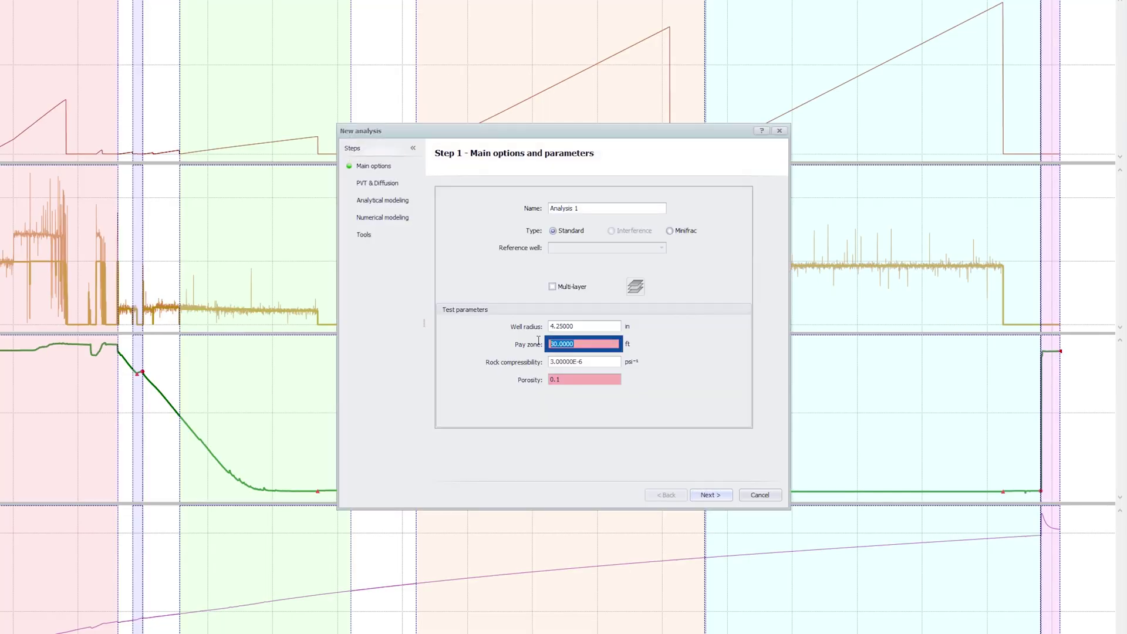
pyautogui.click(723, 496)
pyautogui.click(725, 497)
pyautogui.click(724, 496)
pyautogui.click(725, 497)
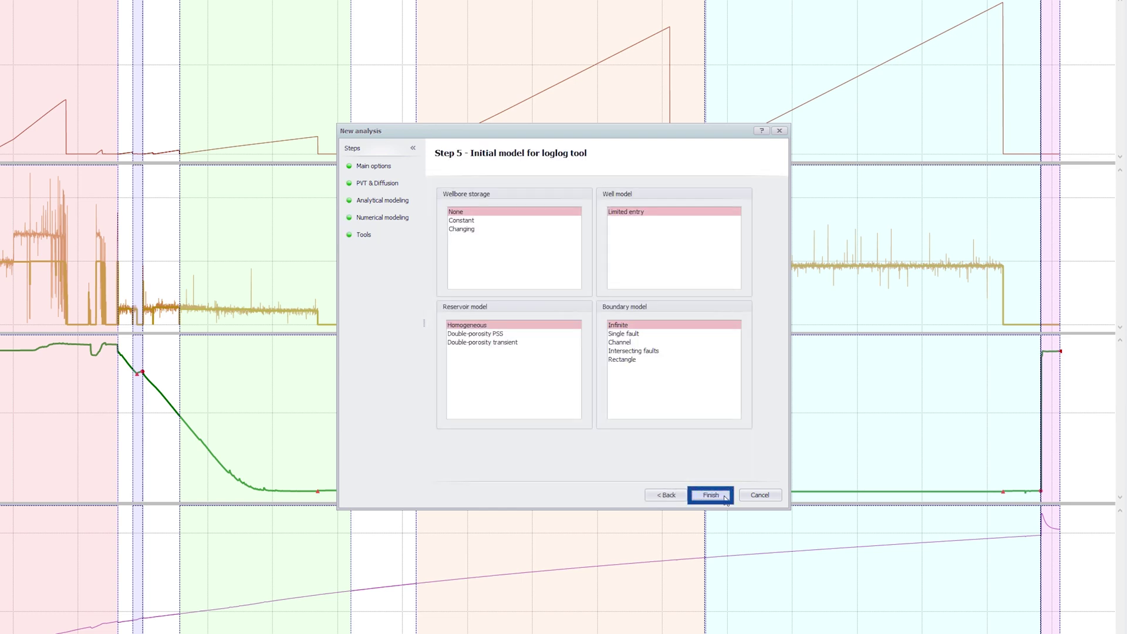
pyautogui.click(722, 496)
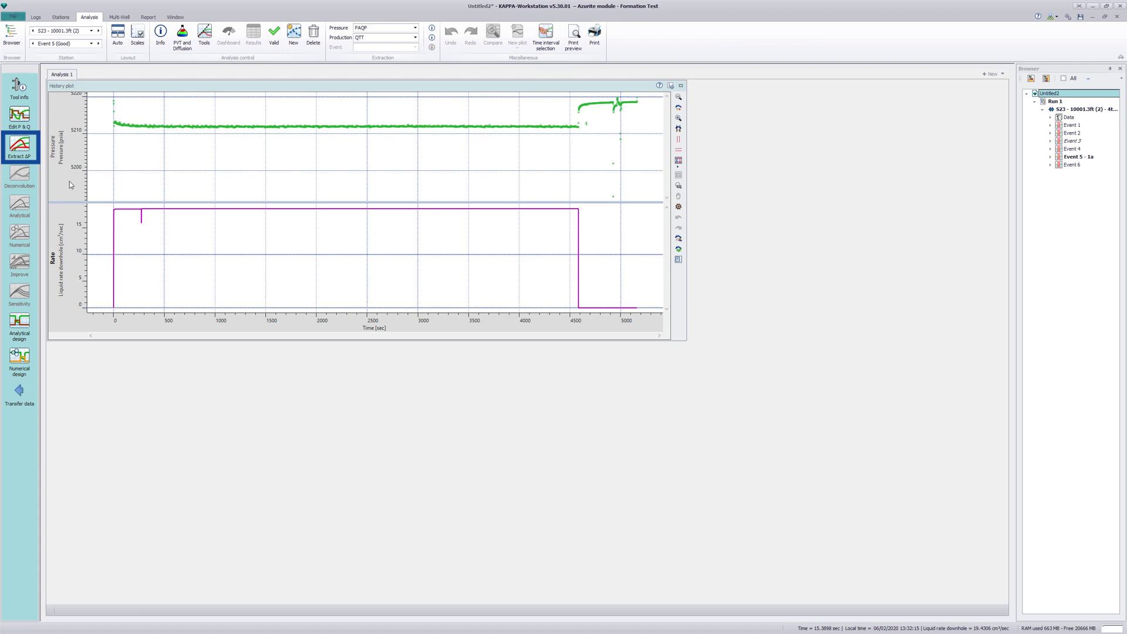
pyautogui.click(22, 146)
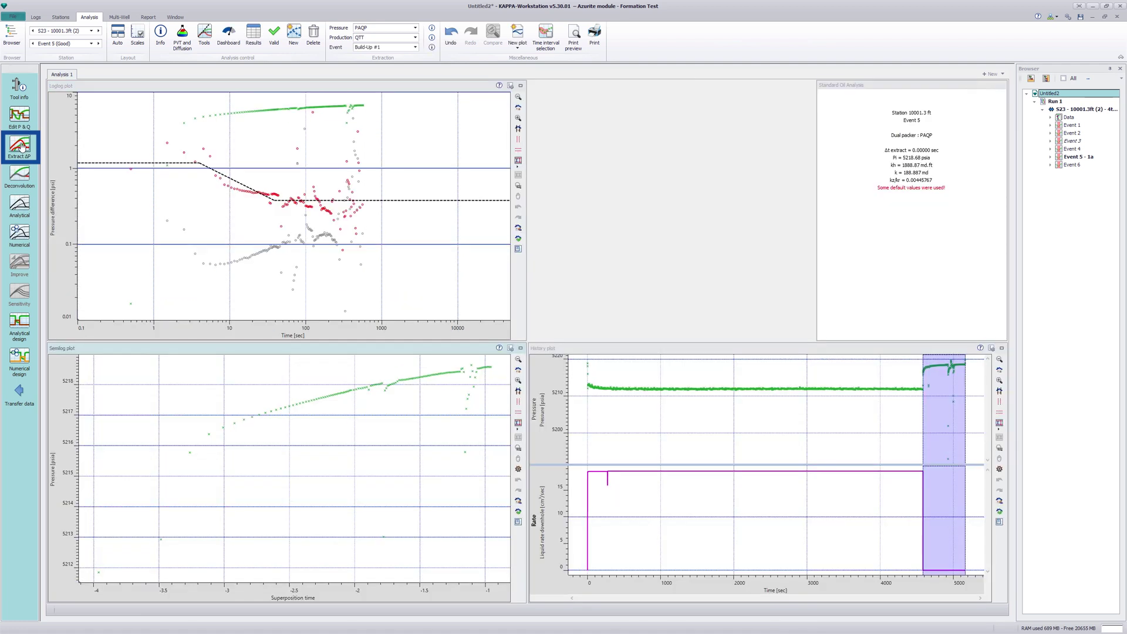
pyautogui.click(21, 116)
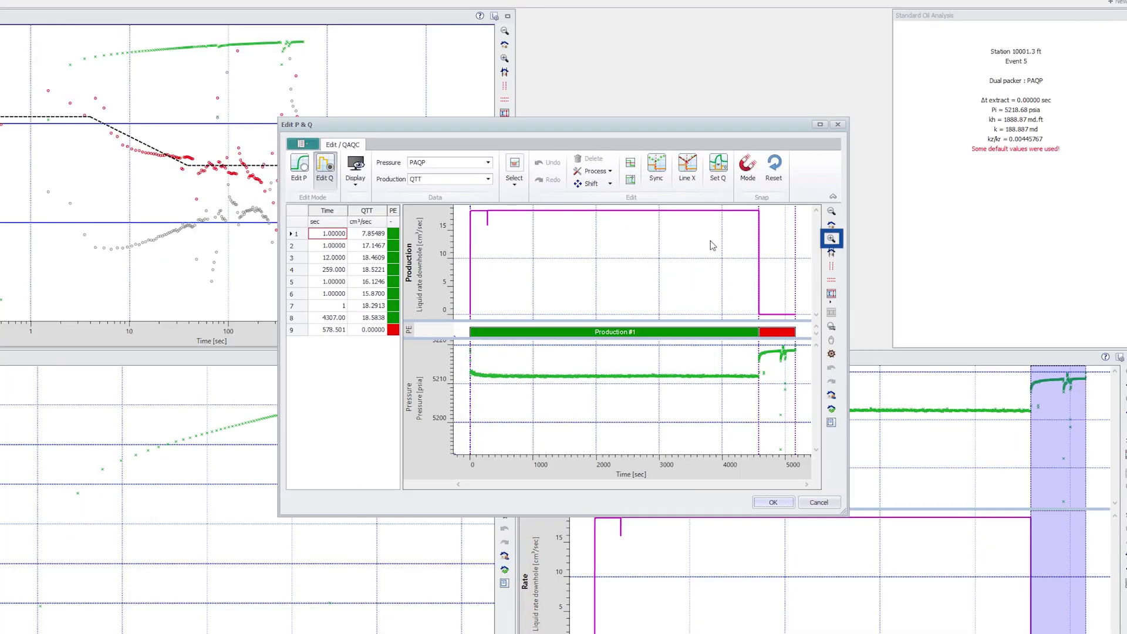
# Zoom into the build-up and select the pressure points from about 4650 to 5160 s
pyautogui.click(831, 239)
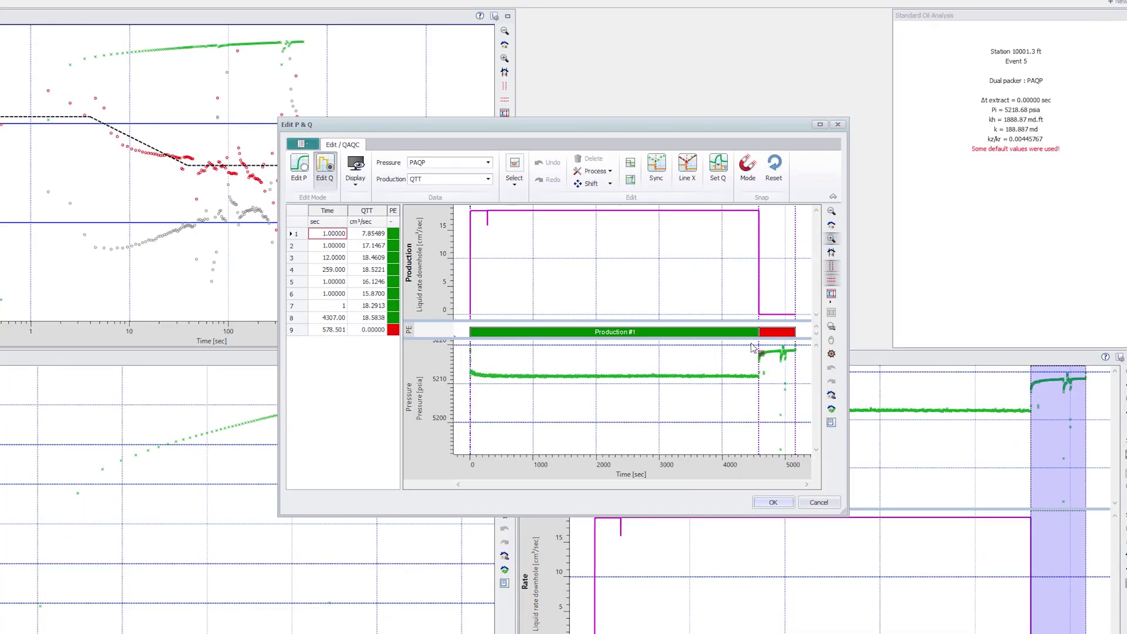
pyautogui.moveTo(757, 351); pyautogui.dragTo(817, 471)
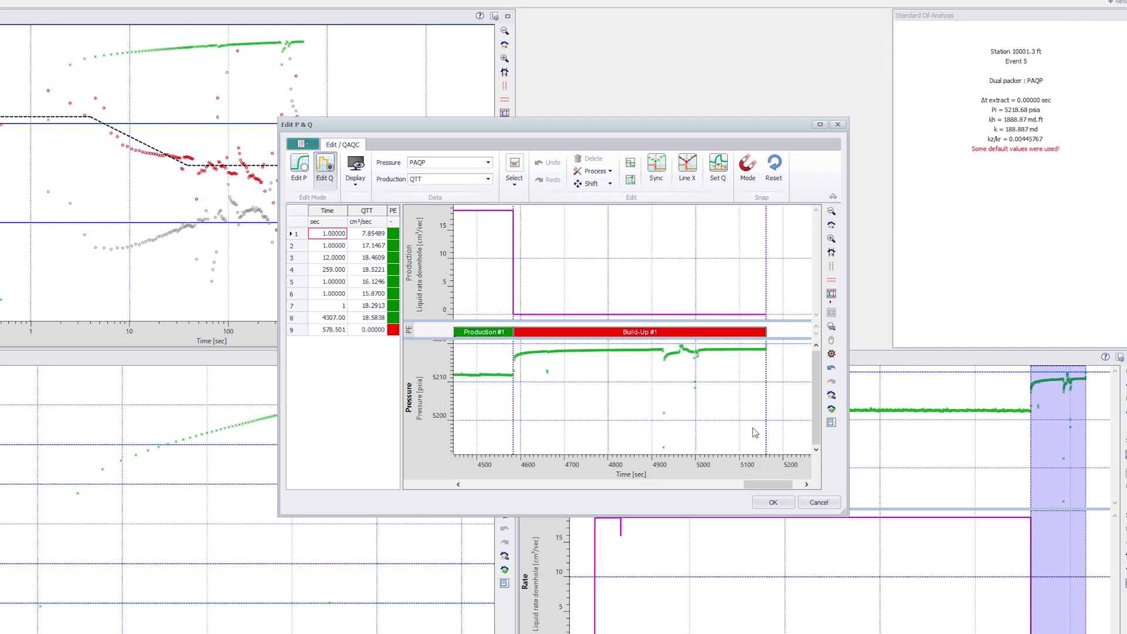
pyautogui.click(299, 167)
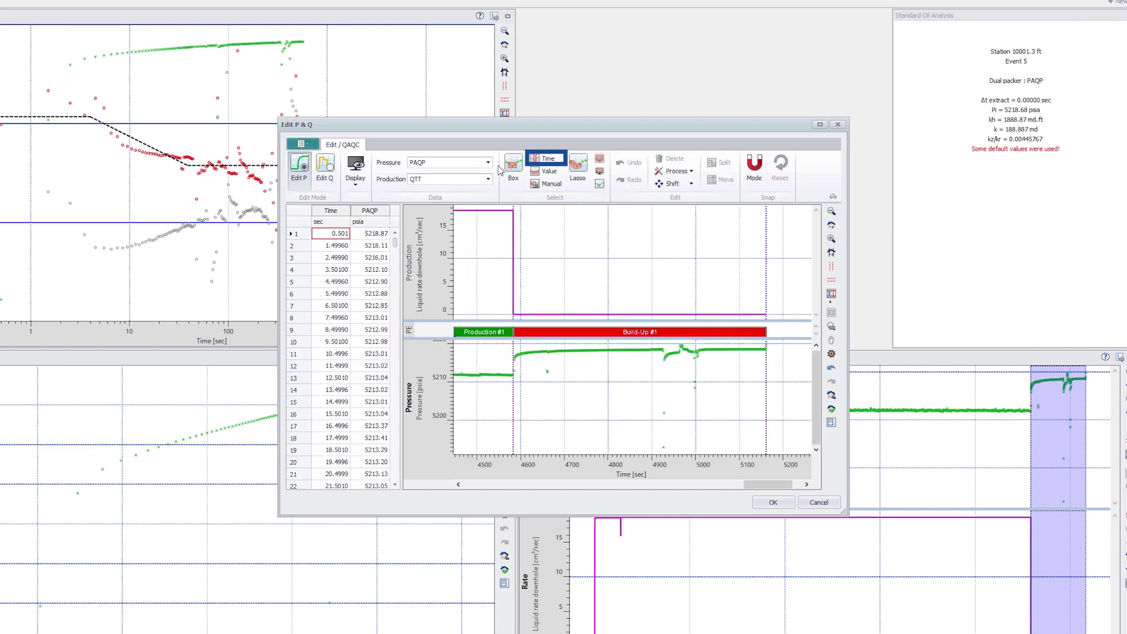
pyautogui.click(549, 161)
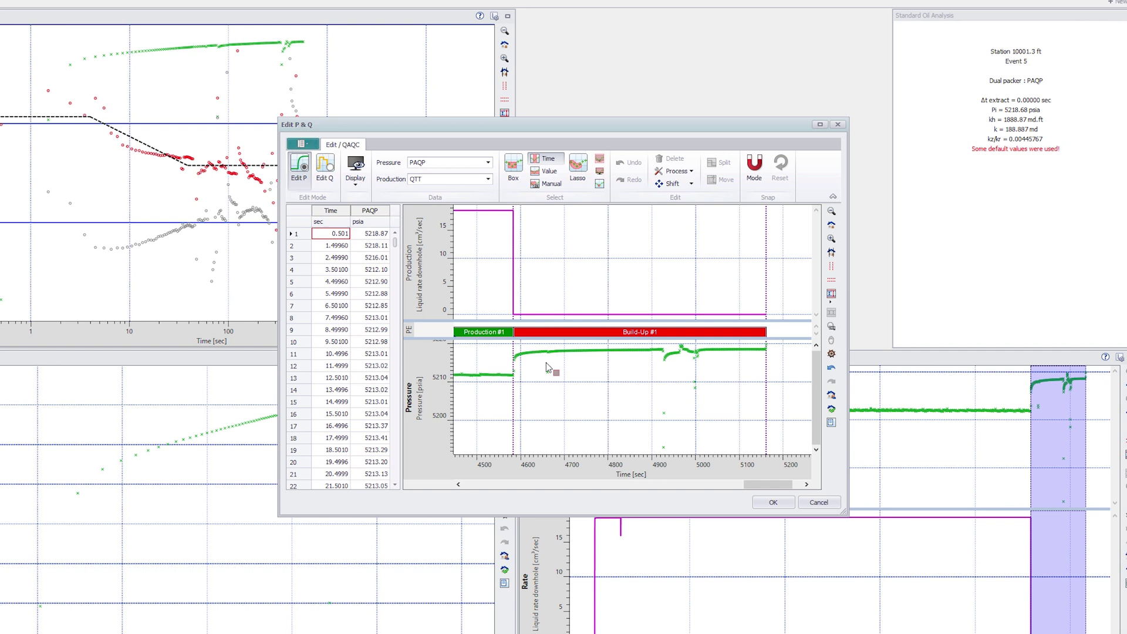
pyautogui.moveTo(546, 374); pyautogui.dragTo(773, 420)
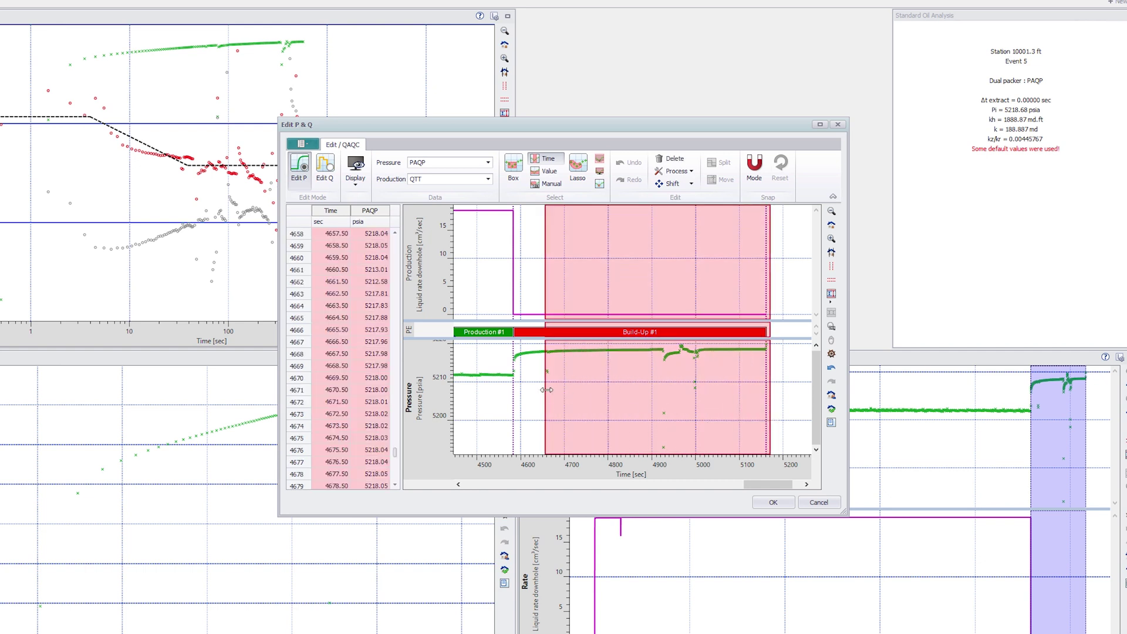
pyautogui.moveTo(545, 390); pyautogui.dragTo(546, 390)
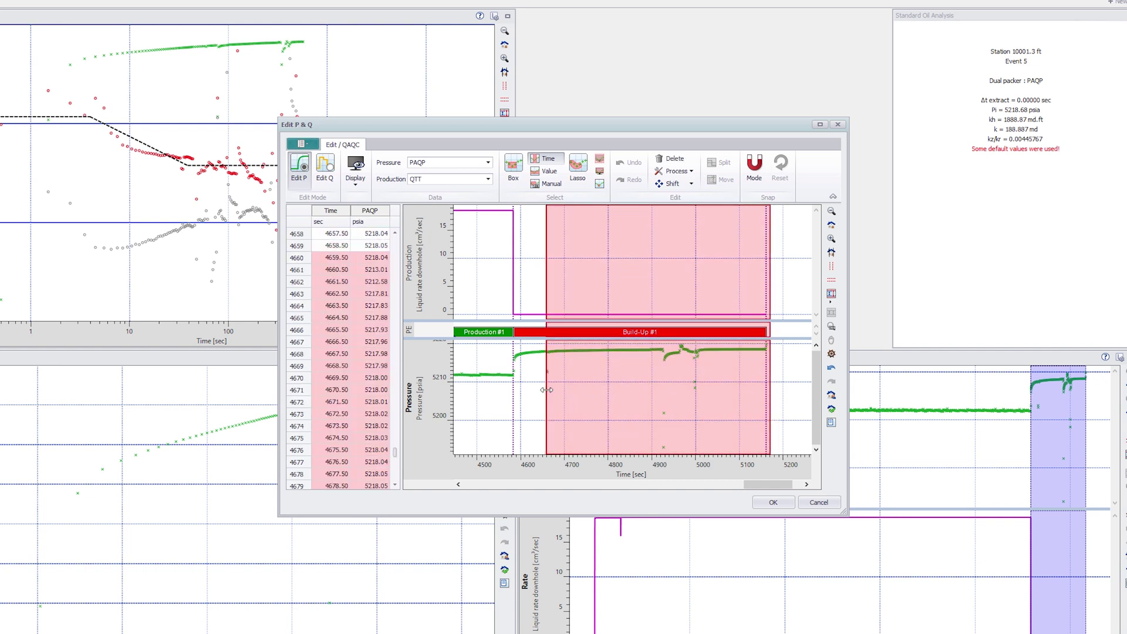
# Delete the 503 selected pressure points and update Analysis 1 with the edit
pyautogui.click(669, 159)
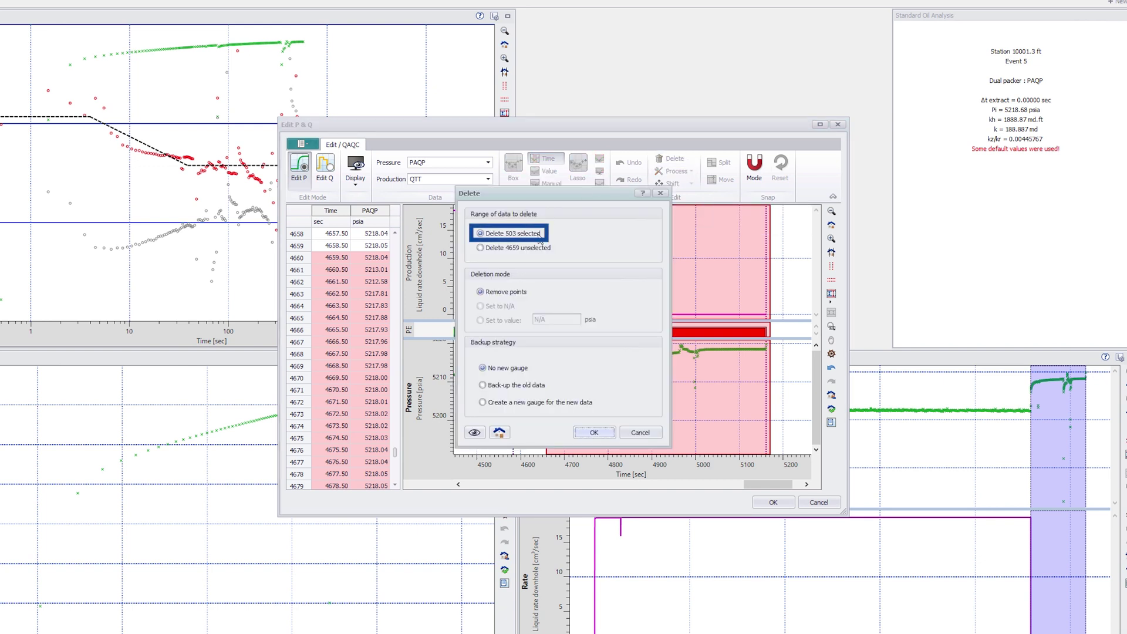
pyautogui.click(581, 432)
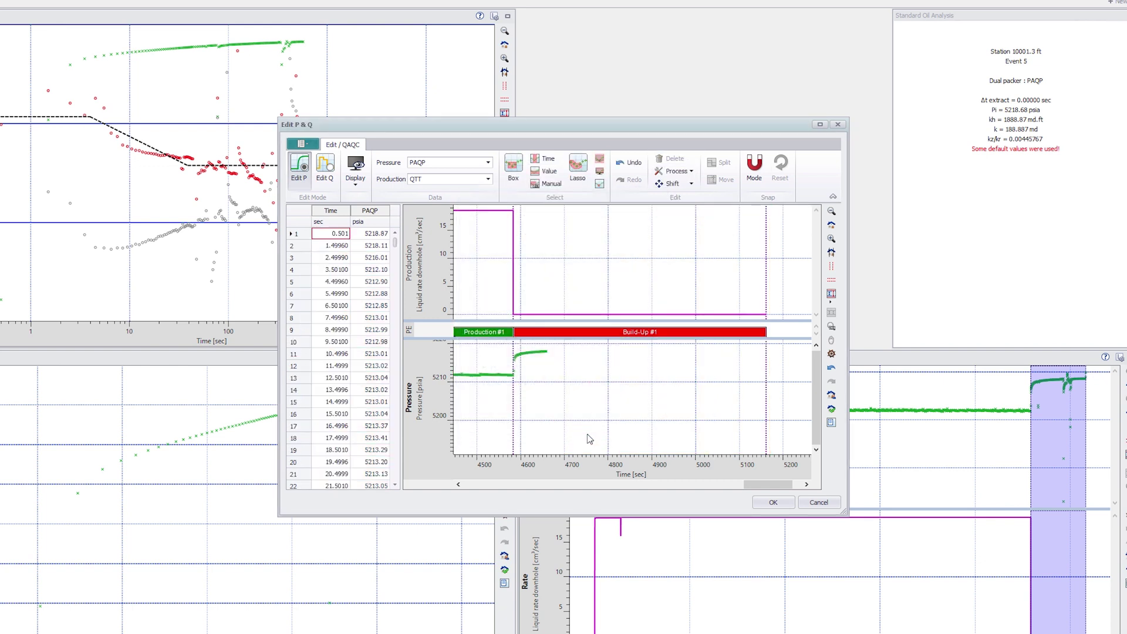
pyautogui.click(772, 503)
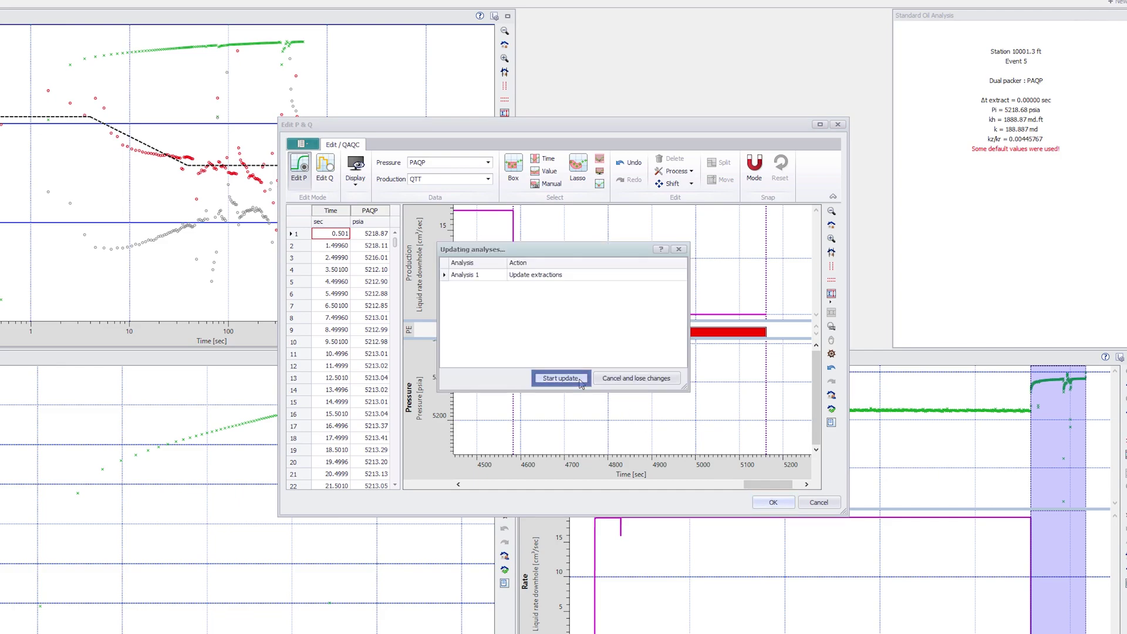
pyautogui.click(560, 378)
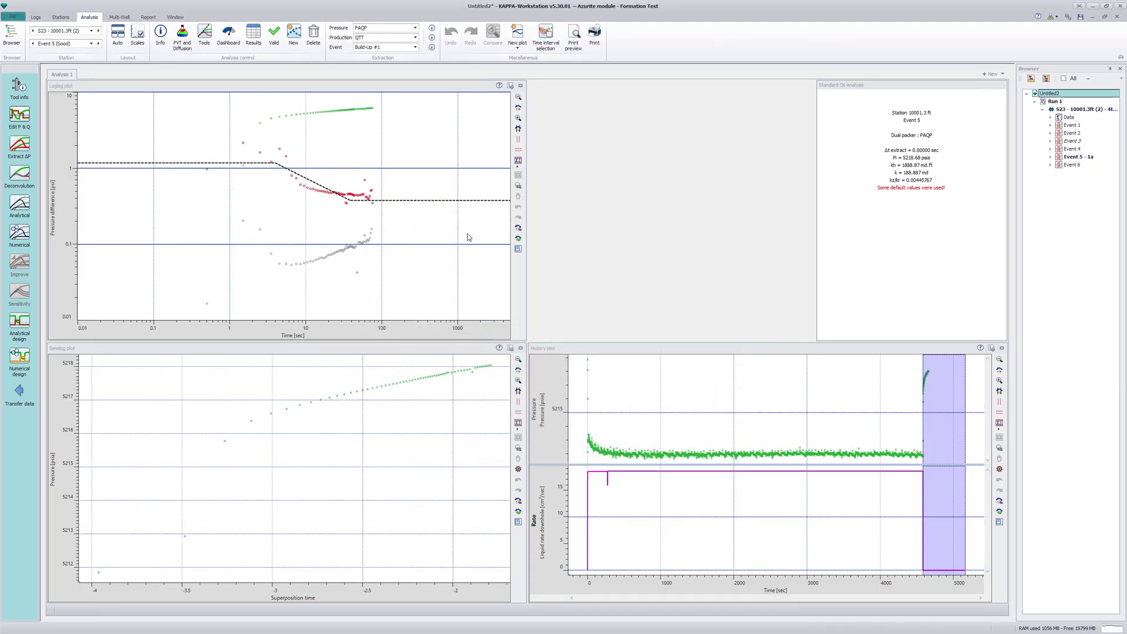
# Fit the loglog model lines to the data (k = 154.643 md, kz/kr = 0.00868326)
pyautogui.moveTo(441, 200); pyautogui.dragTo(446, 196)
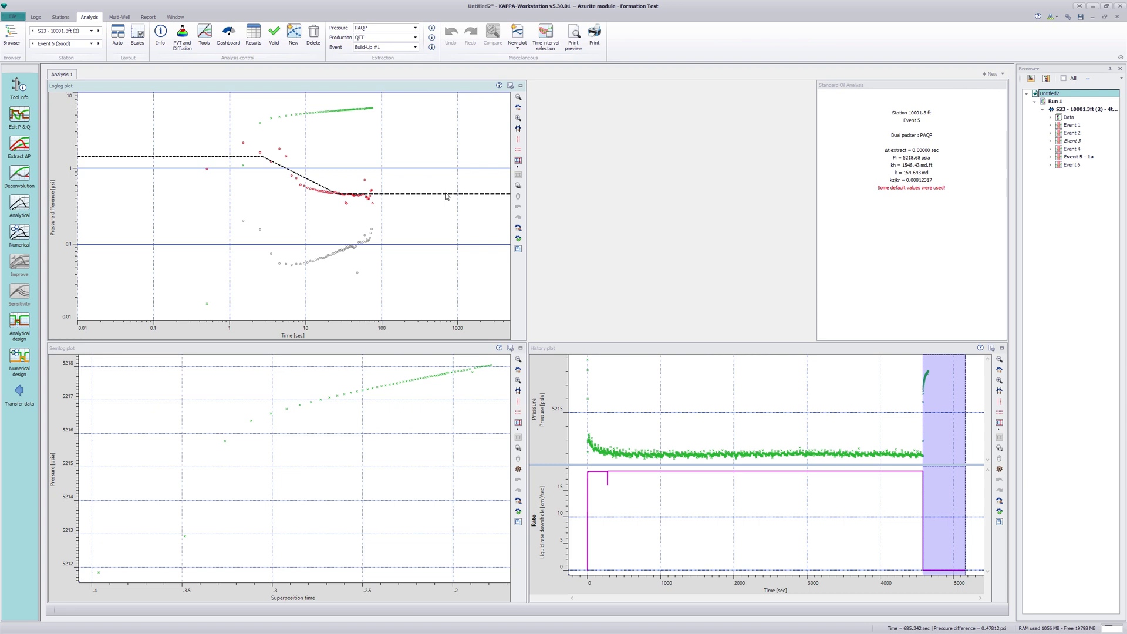
pyautogui.moveTo(313, 183); pyautogui.dragTo(315, 194)
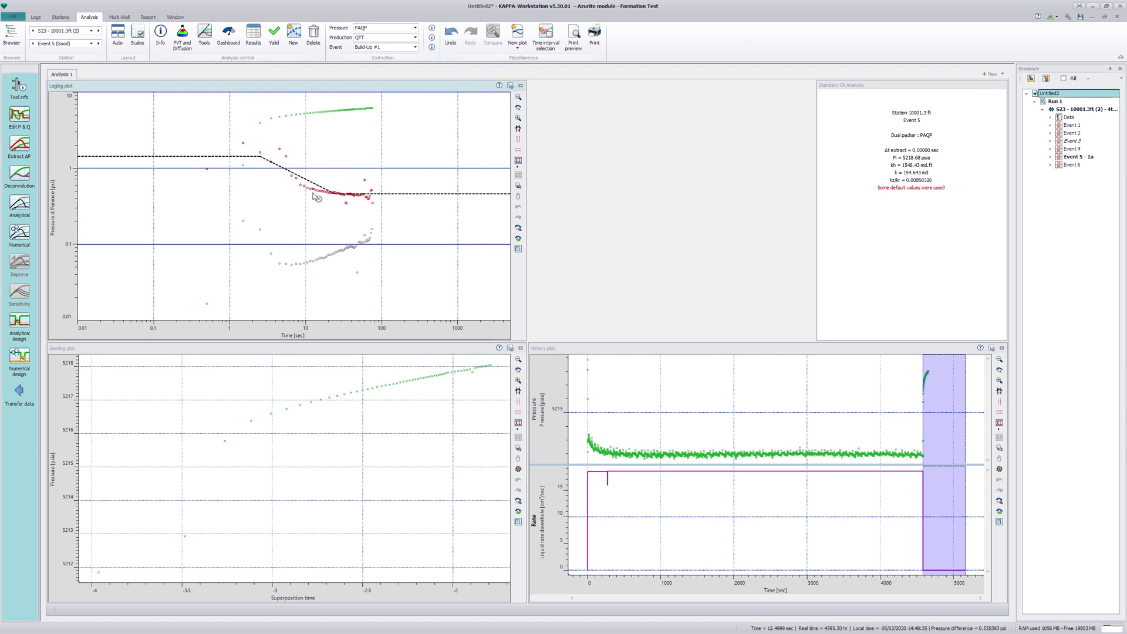
pyautogui.click(25, 203)
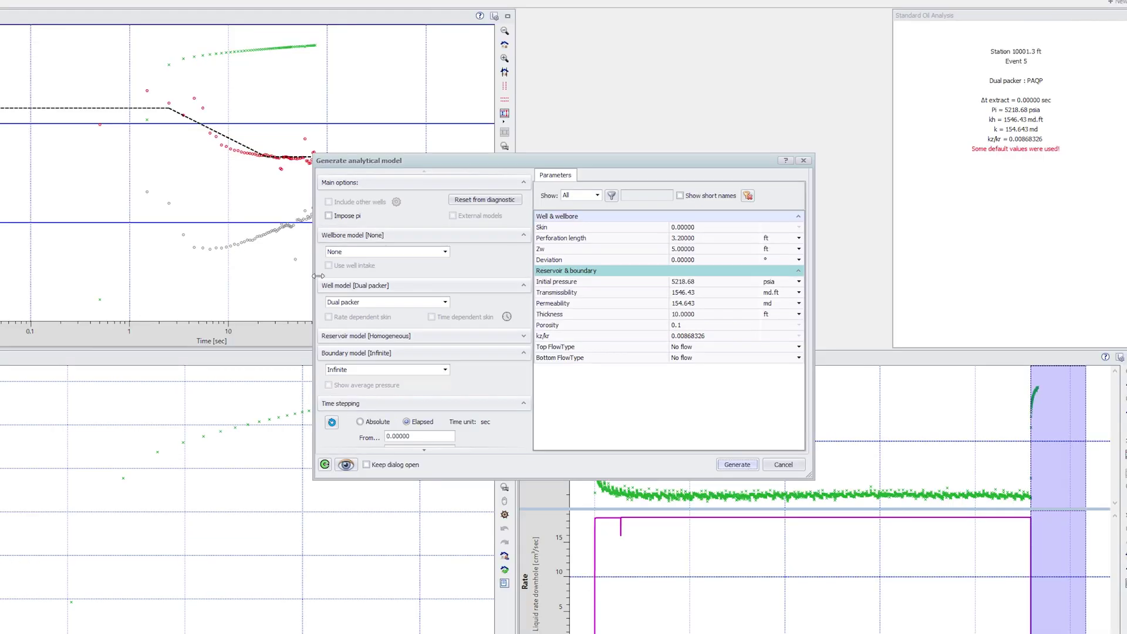
# Generate the analytical dual-packer model with permeability 420 md and kz/kr 1.5E-5
pyautogui.click(678, 307)
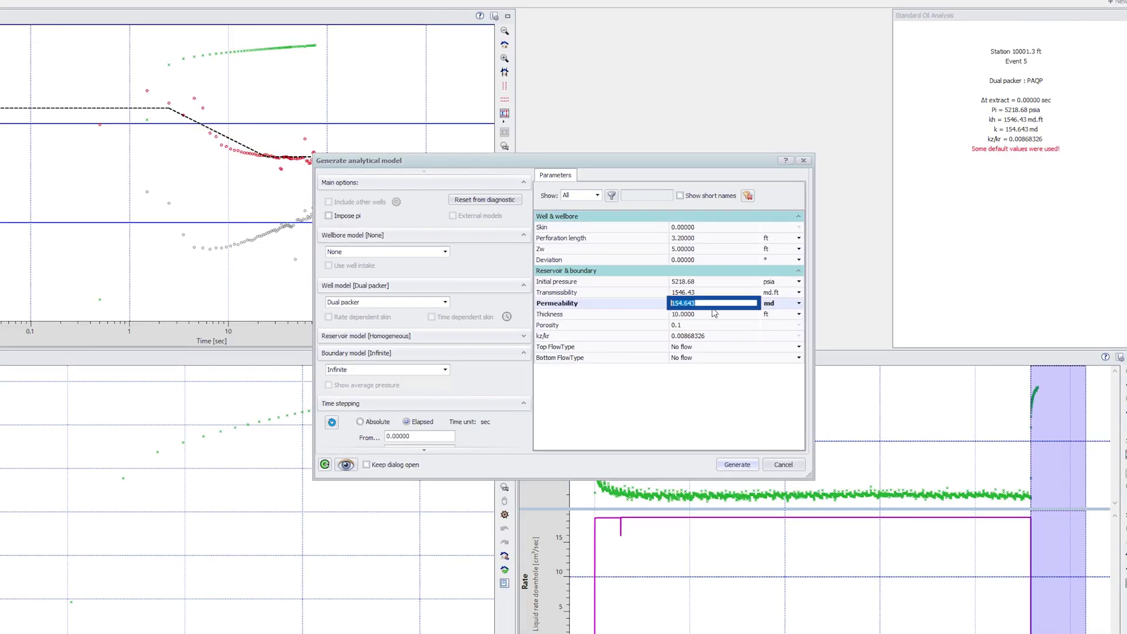
pyautogui.write('420')
pyautogui.press('Tab')
pyautogui.press('Tab')
pyautogui.press('Tab')
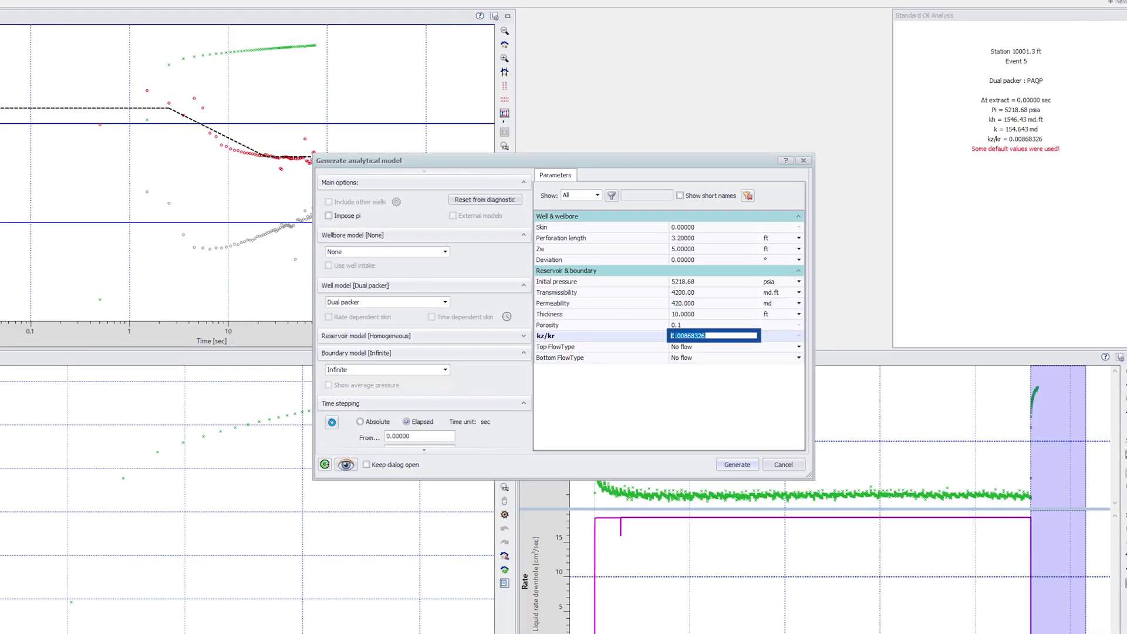
pyautogui.write('1.5E-5')
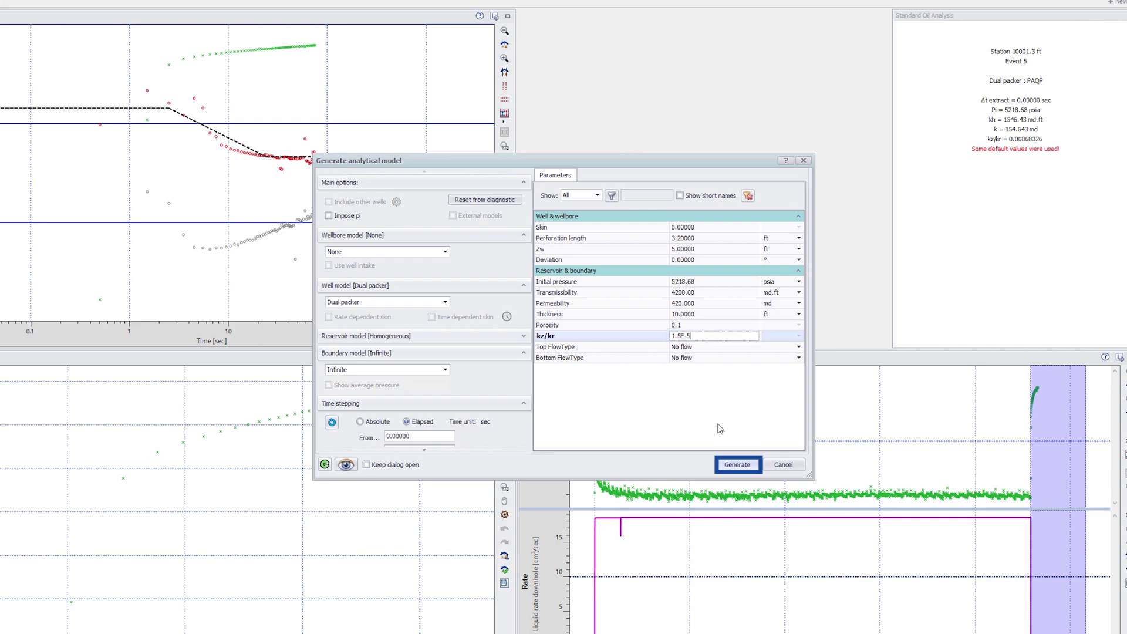
pyautogui.click(732, 465)
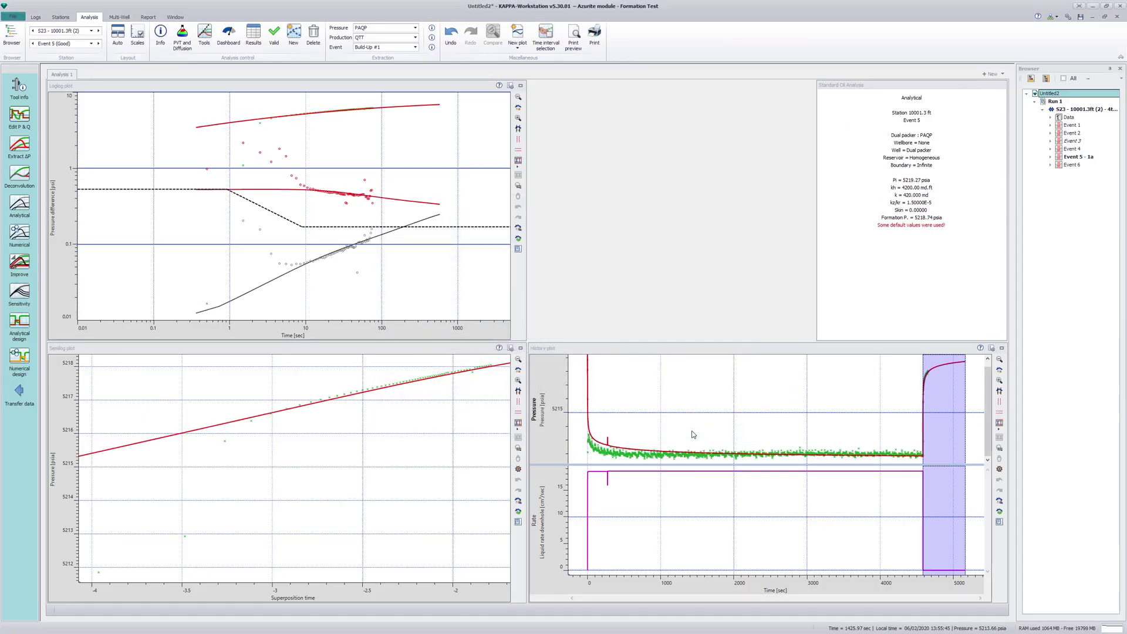